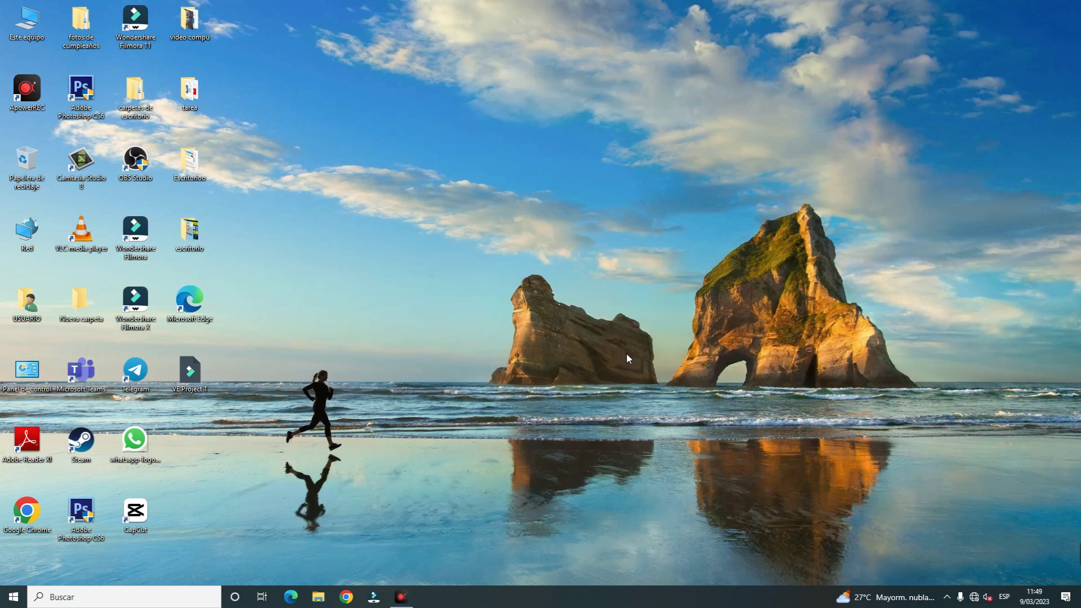
Open the advanced display settings and inspect the adapter and color management properties of display 1.
right_click(490, 202)
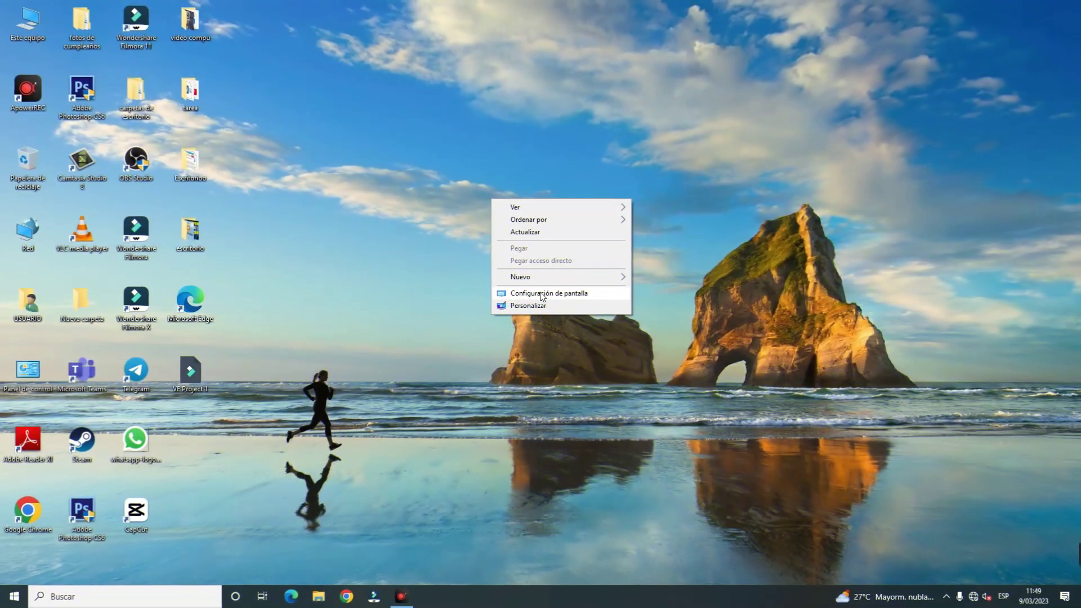
left_click(542, 294)
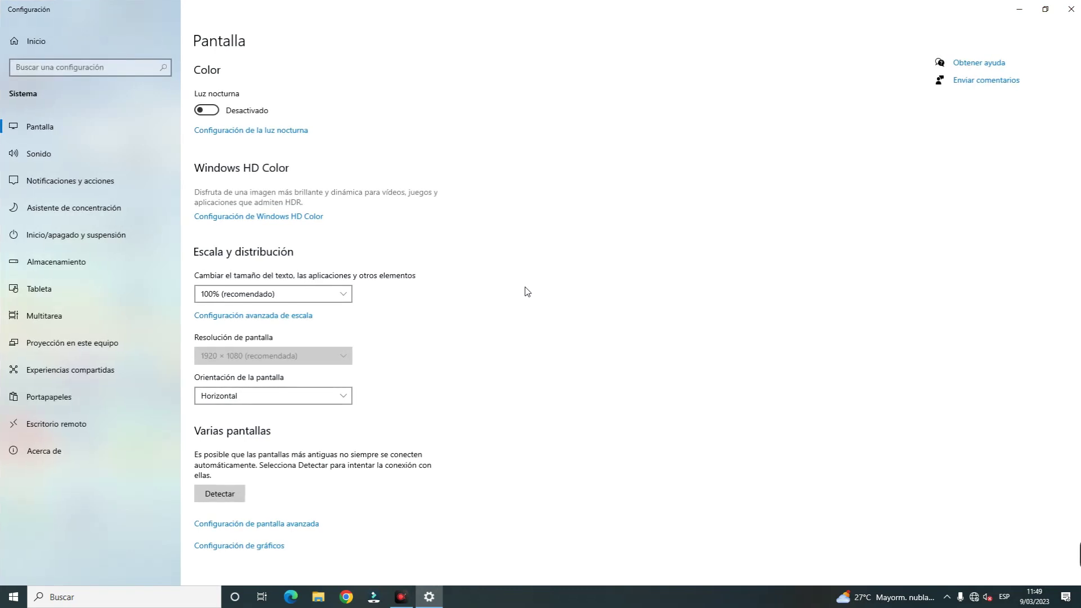
left_click(269, 527)
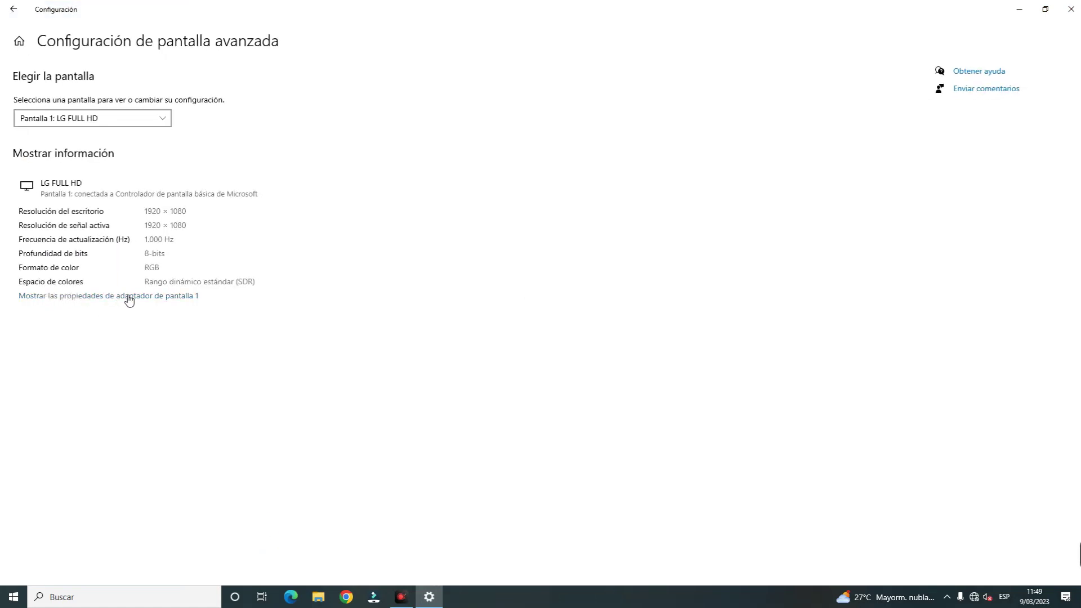
left_click(129, 296)
left_click_drag(137, 34, 526, 110)
left_click(505, 125)
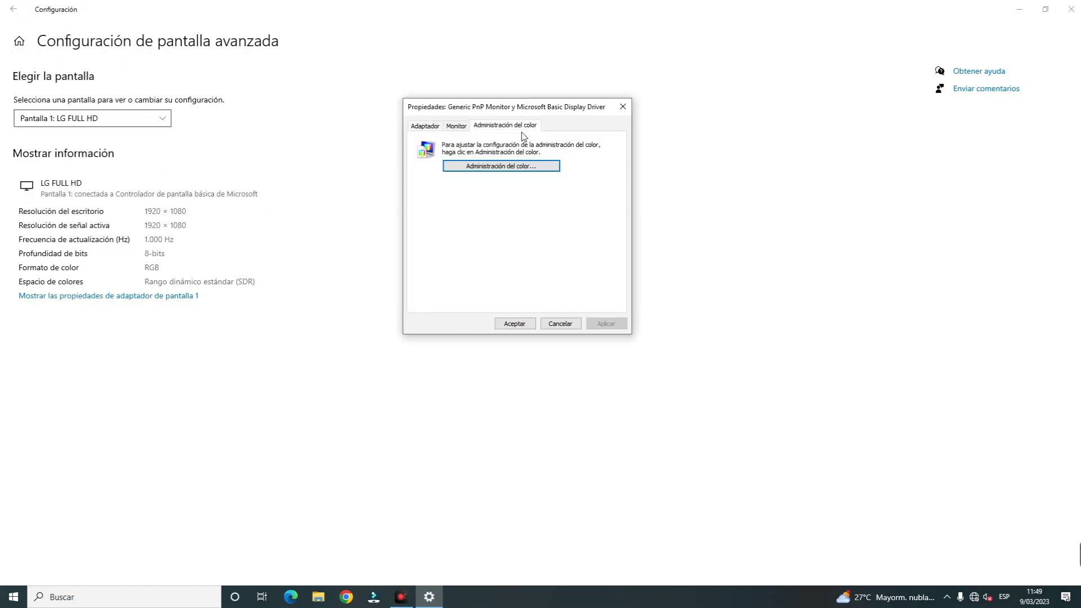
left_click(426, 127)
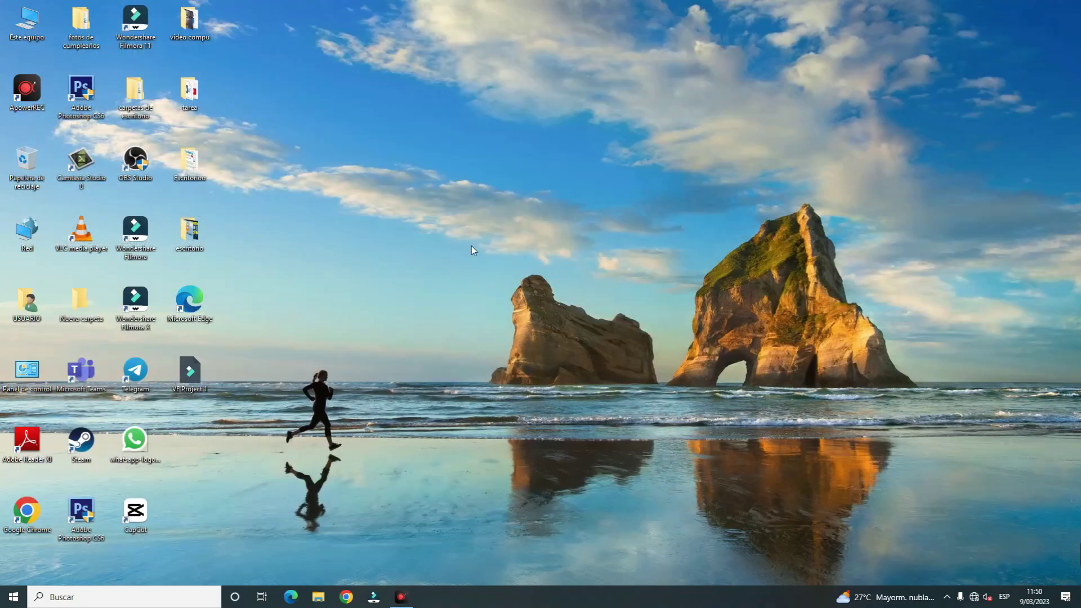
Refresh the desktop and open Device Manager in the computer management console of Este equipo.
right_click(549, 223)
left_click(585, 257)
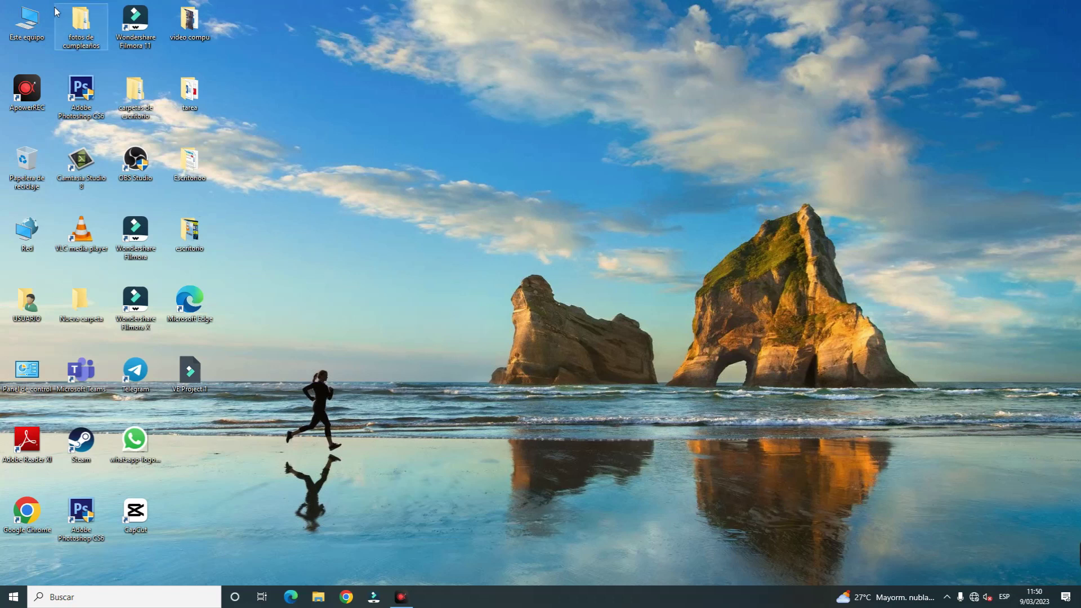
right_click(29, 27)
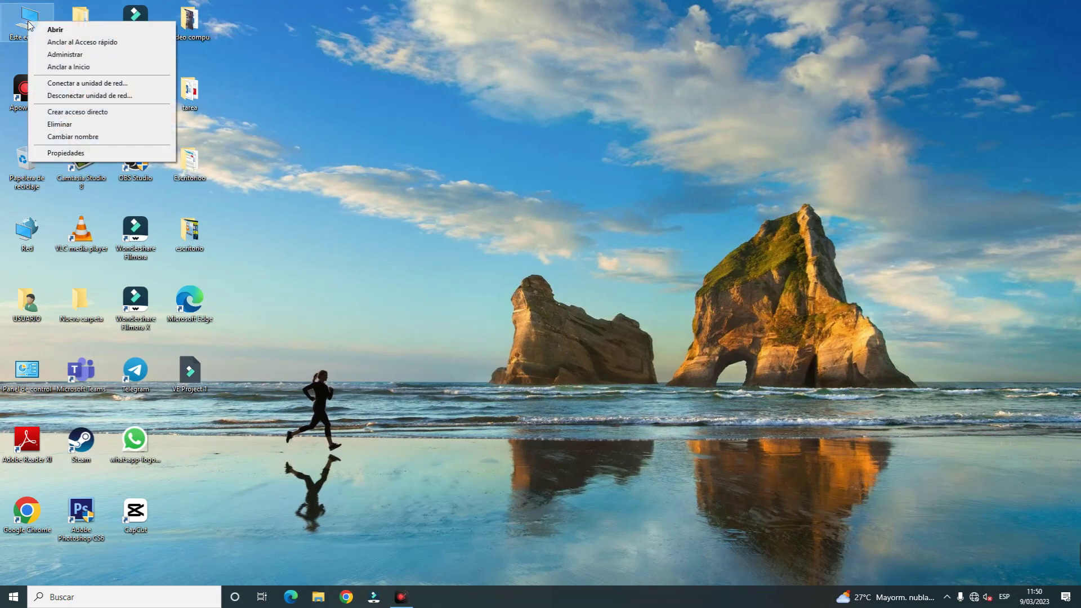
left_click(66, 56)
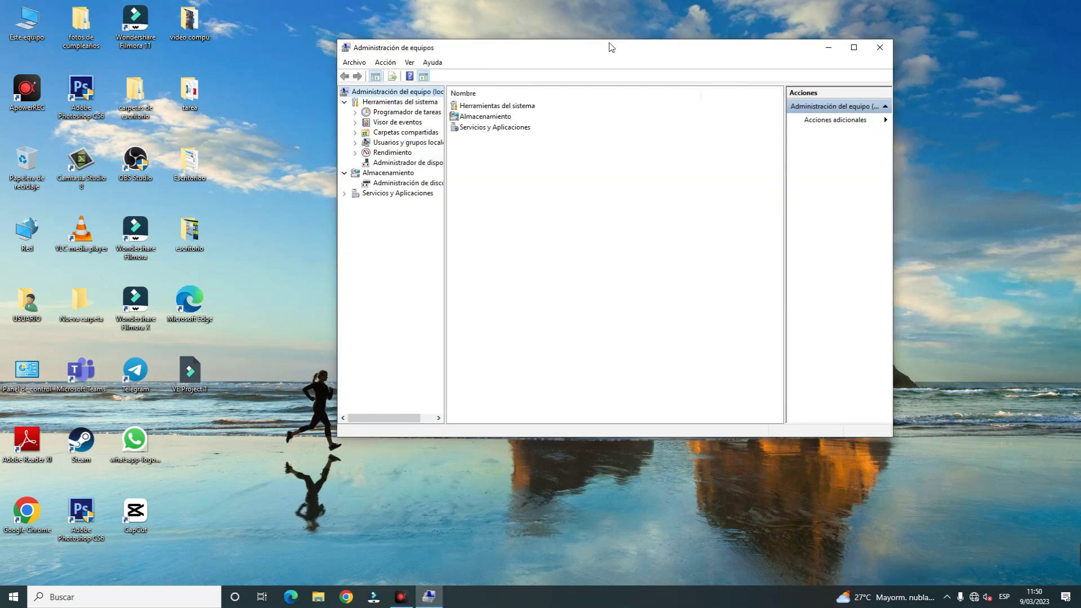
left_click(414, 163)
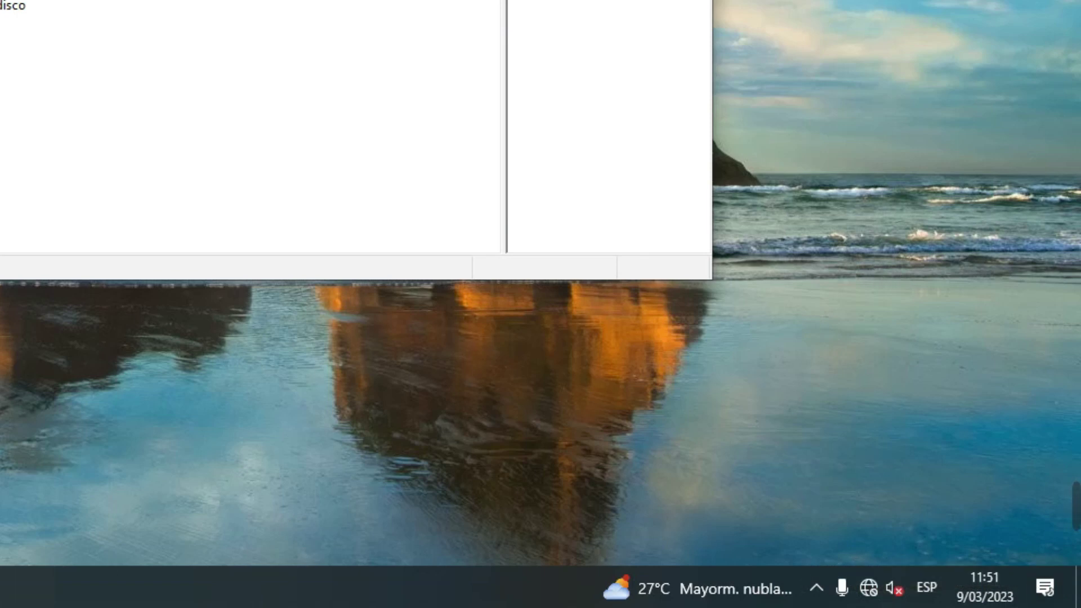
Switch to Chrome and open the bookmarked YouTube page to test the Internet connection.
left_click(327, 17)
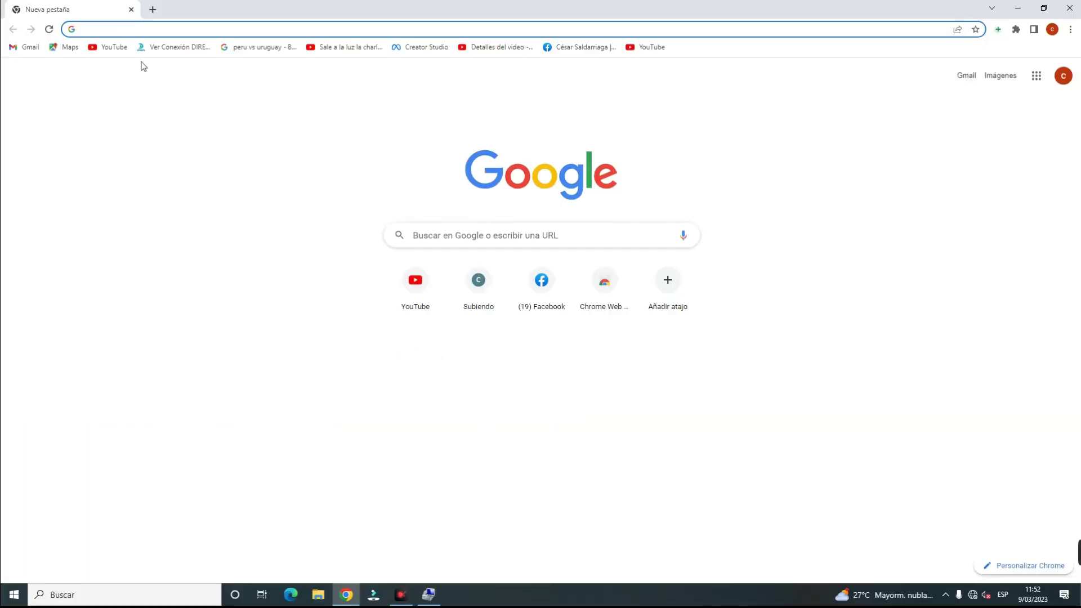
left_click(114, 48)
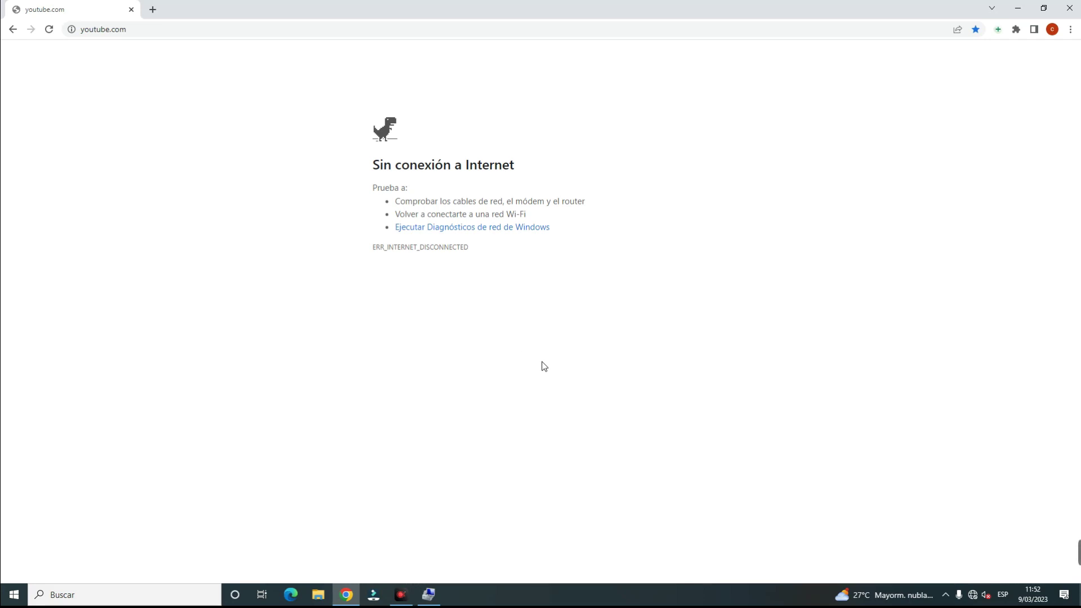
key("space")
key("space")
key("space")
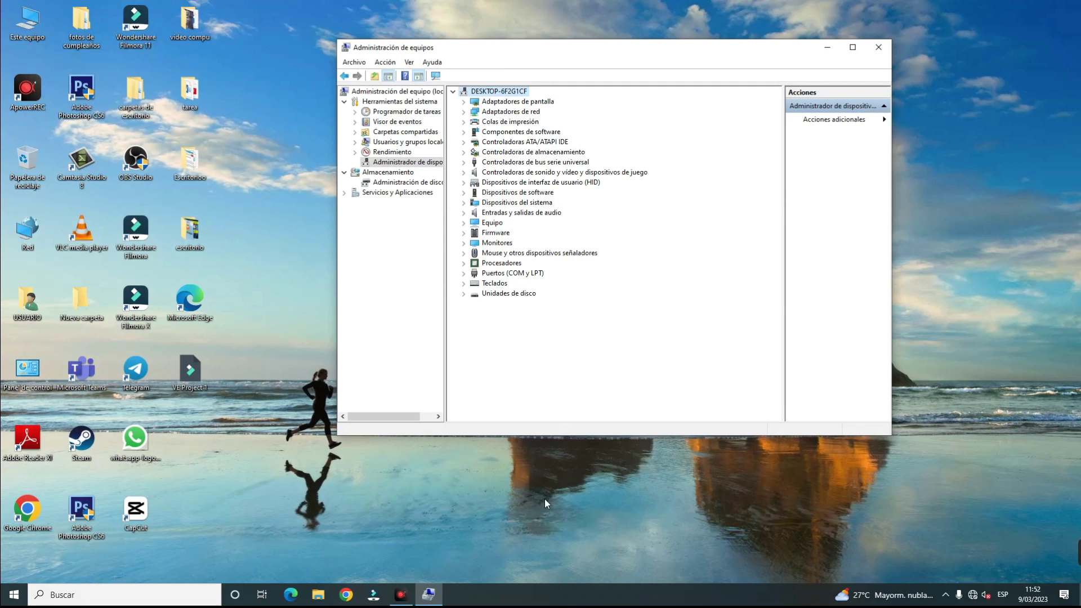
left_click(545, 499)
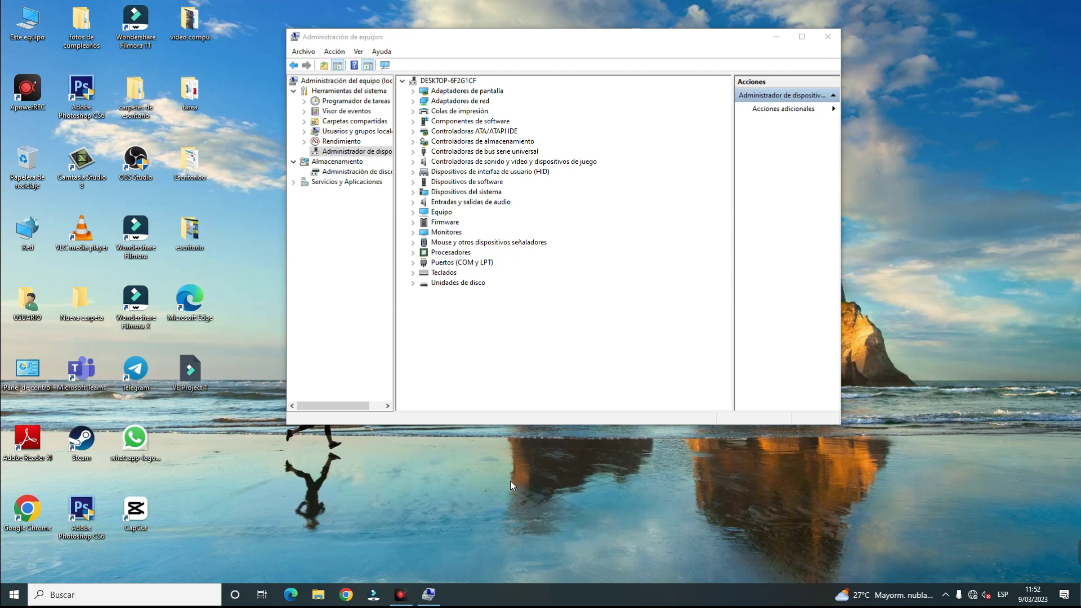
Uninstall the NVIDIA GeForce GT 710 display adapter without removing its driver software.
left_click(557, 388)
left_click(463, 92)
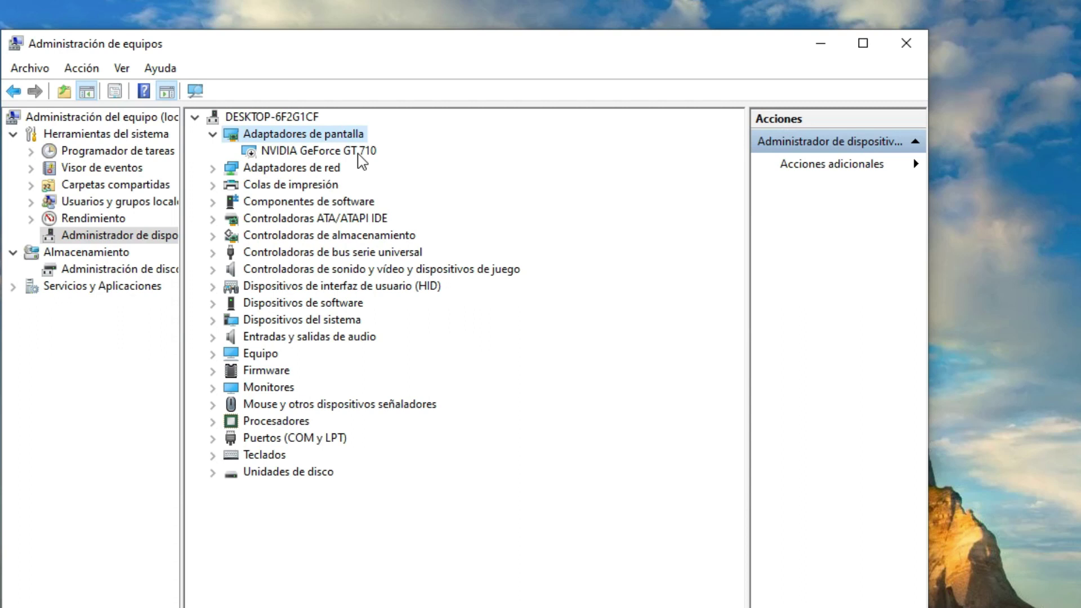
right_click(343, 152)
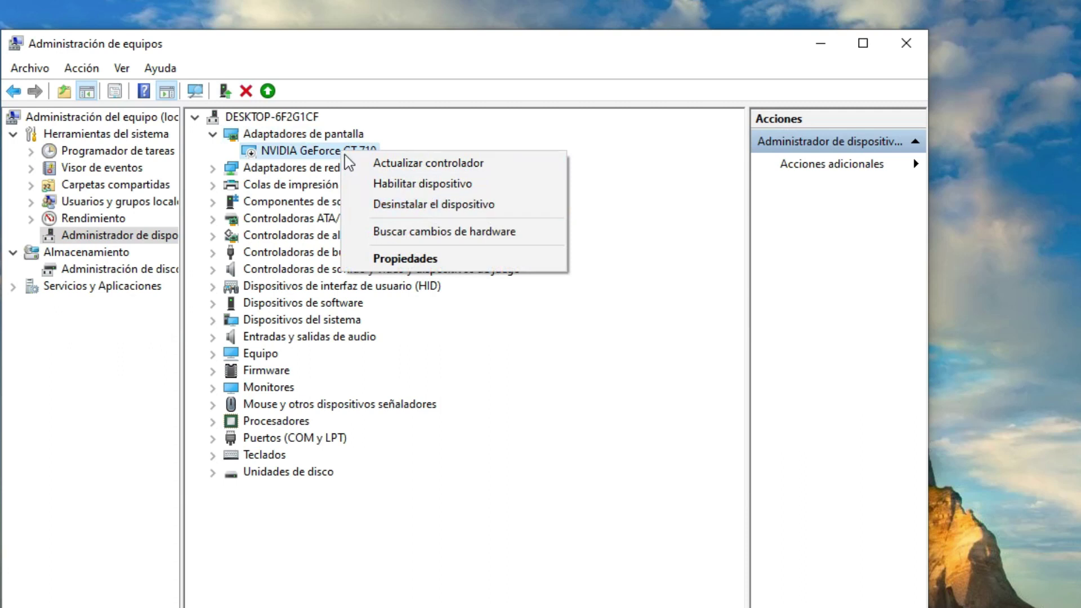
left_click(457, 206)
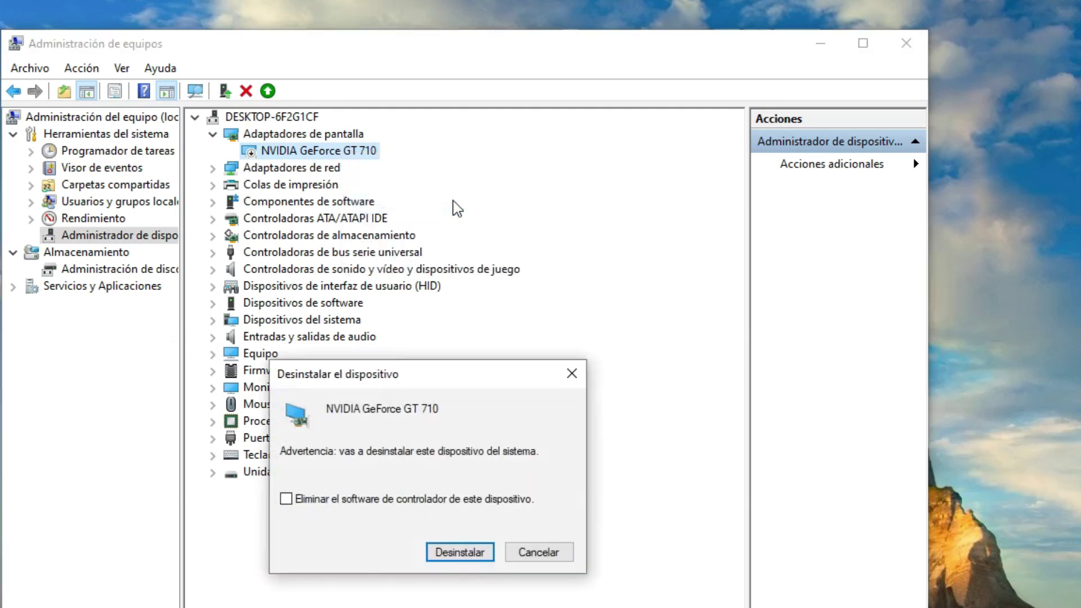
left_click(460, 552)
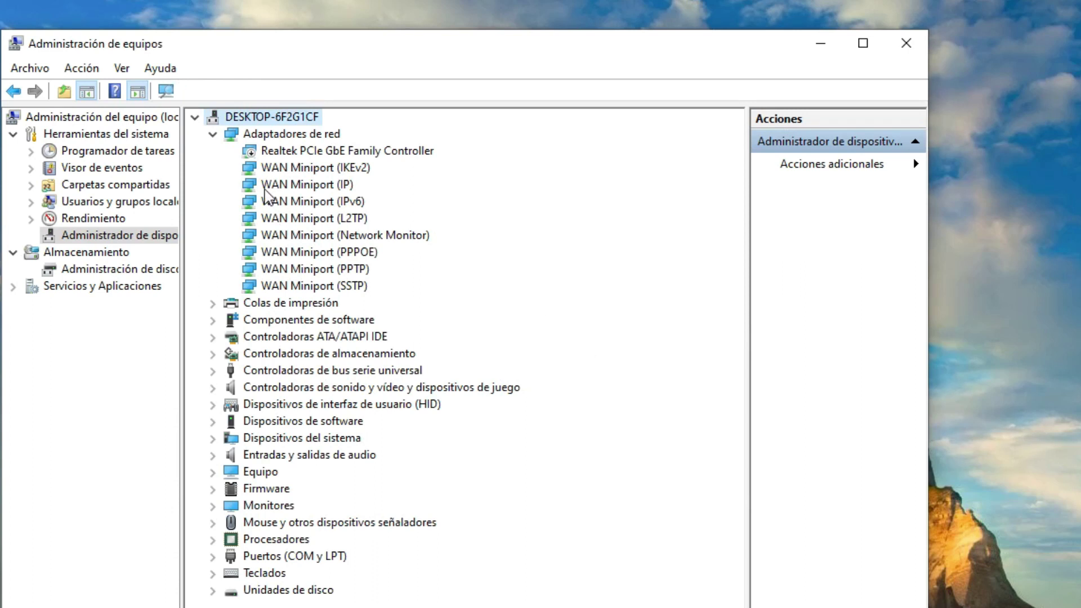
Scan for hardware changes so the uninstalled video card is detected again, collapsing the network adapters list.
left_click(212, 134)
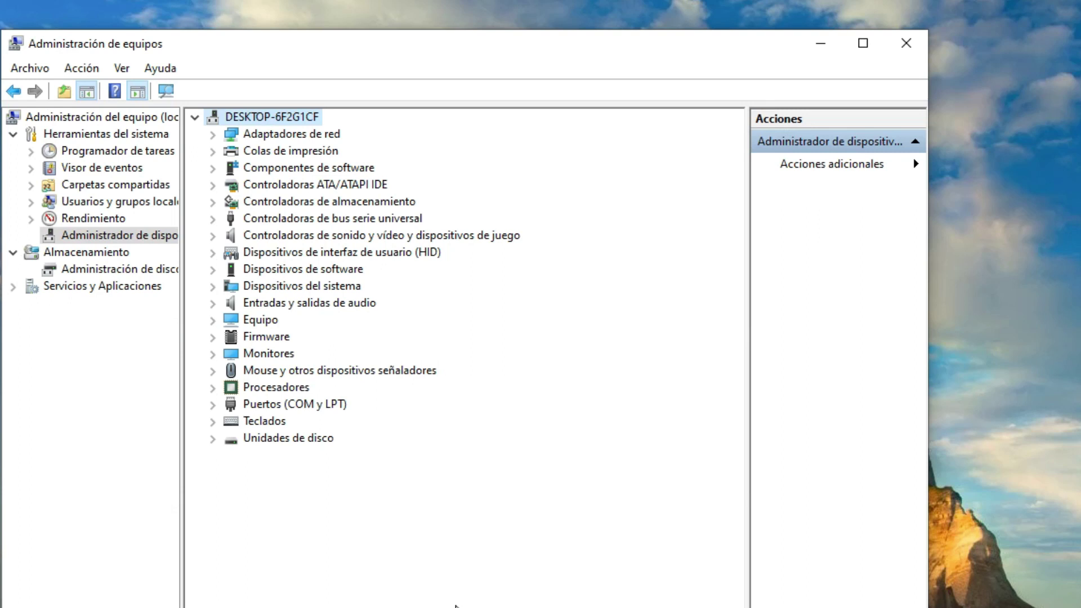
left_click(167, 92)
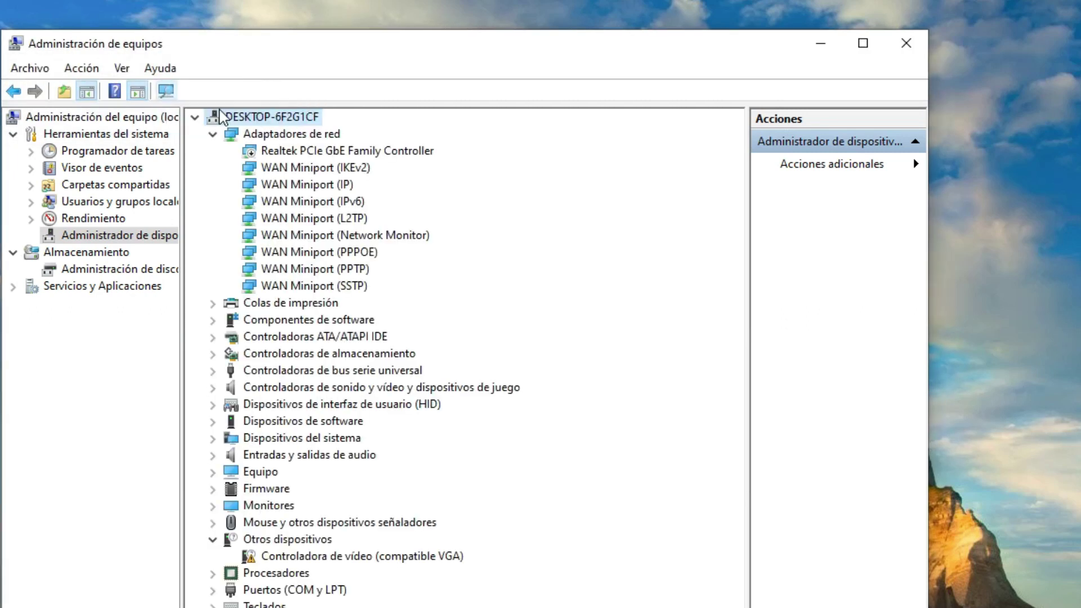
left_click(212, 133)
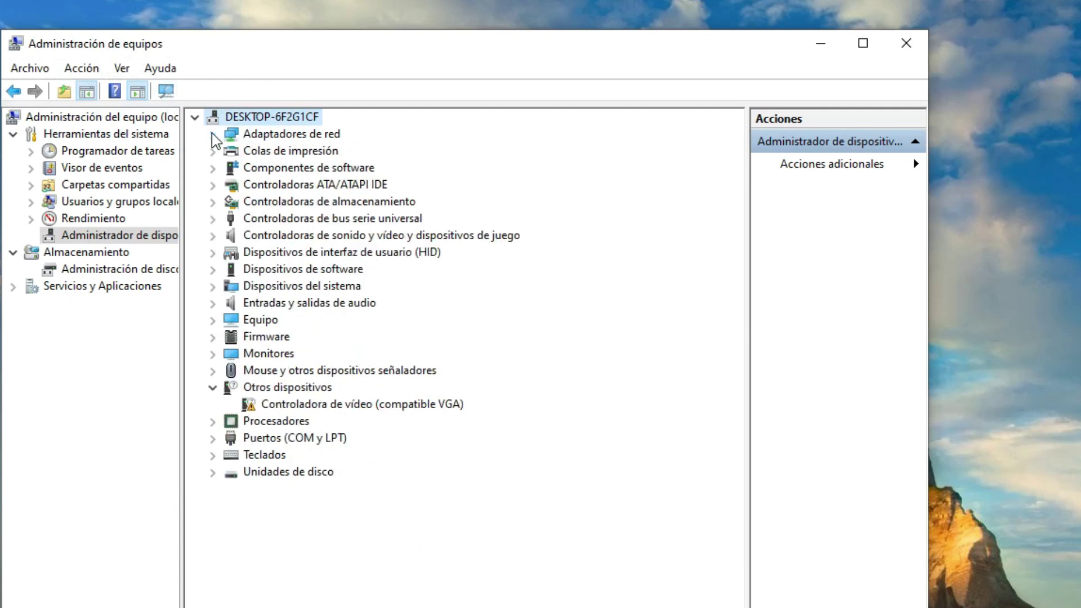
left_click(166, 91)
left_click(166, 91)
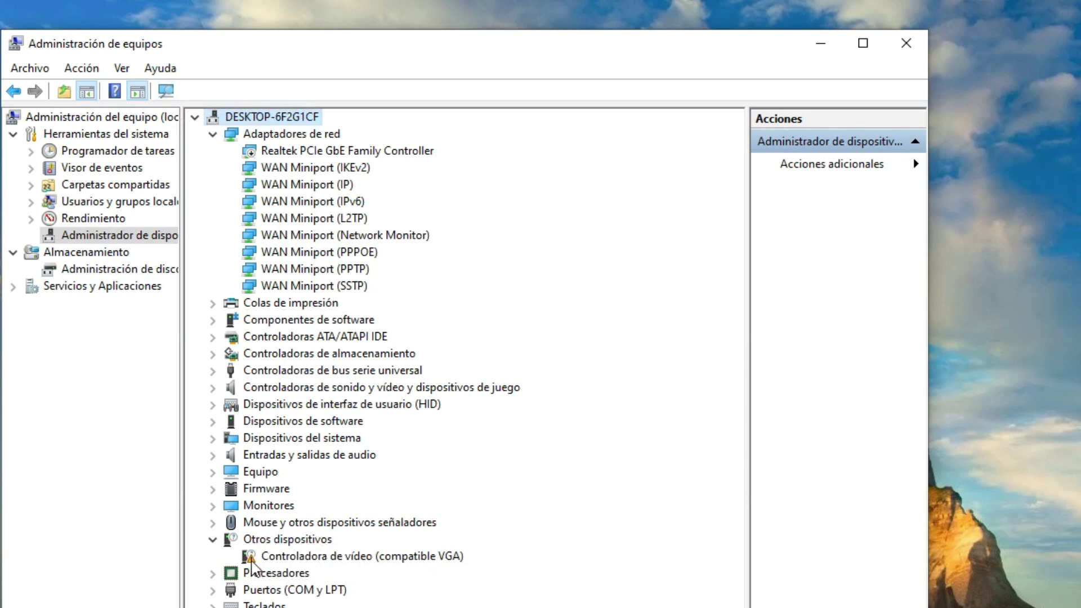
Open the properties of Controladora de vídeo (compatible VGA) and update its driver with the automatic search.
right_click(354, 556)
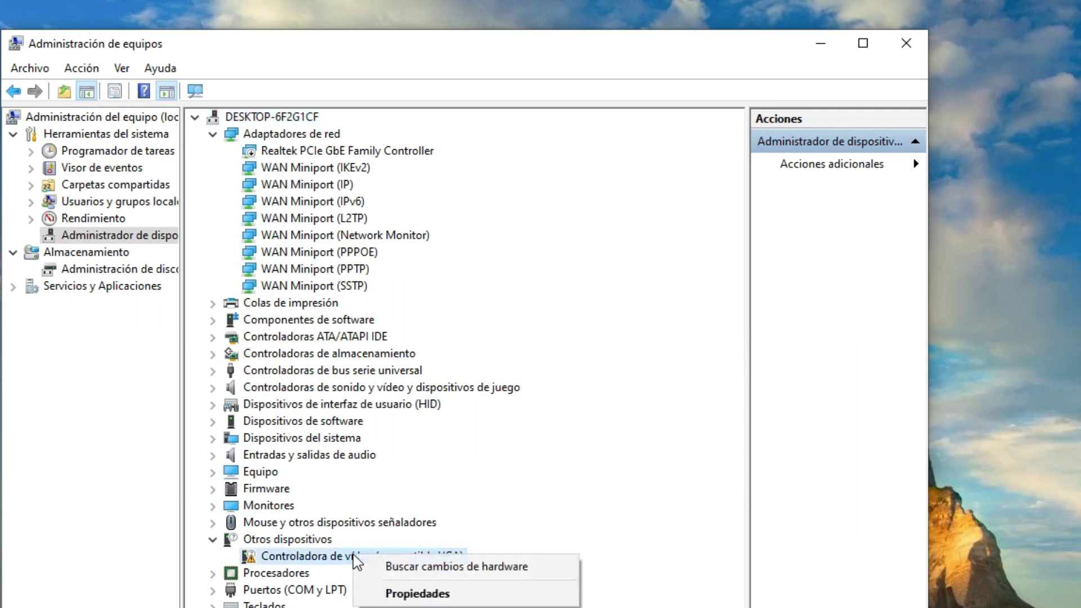
left_click(468, 566)
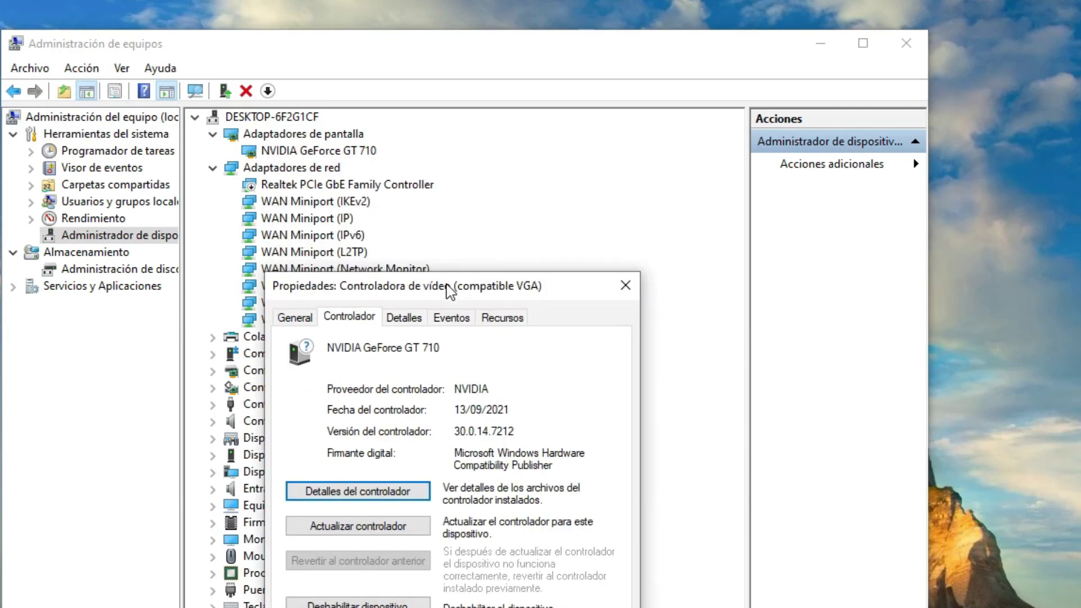
left_click_drag(444, 288, 586, 166)
left_click(547, 401)
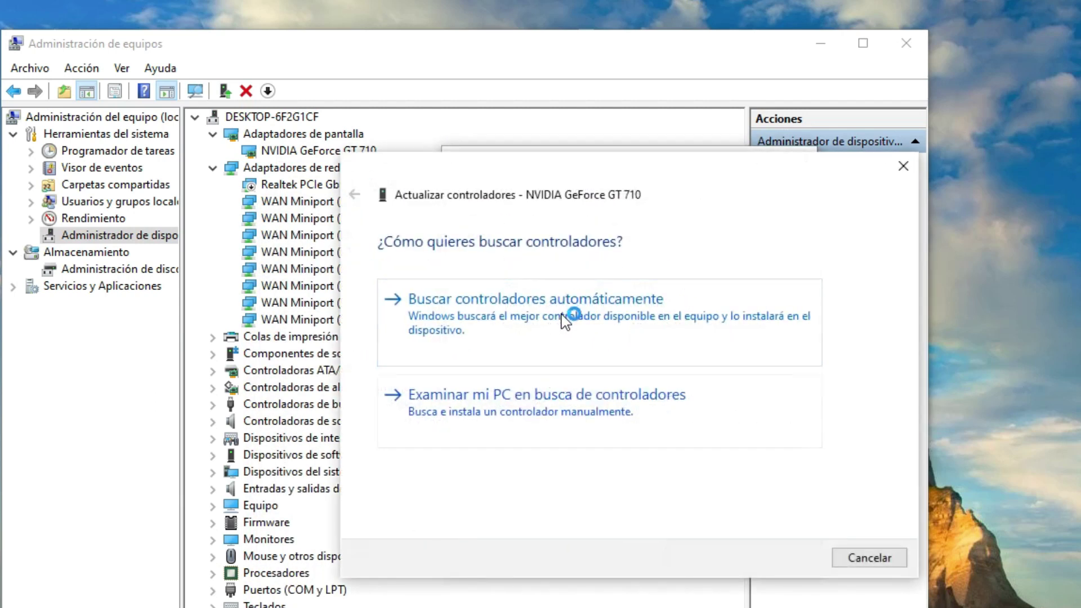
left_click(563, 319)
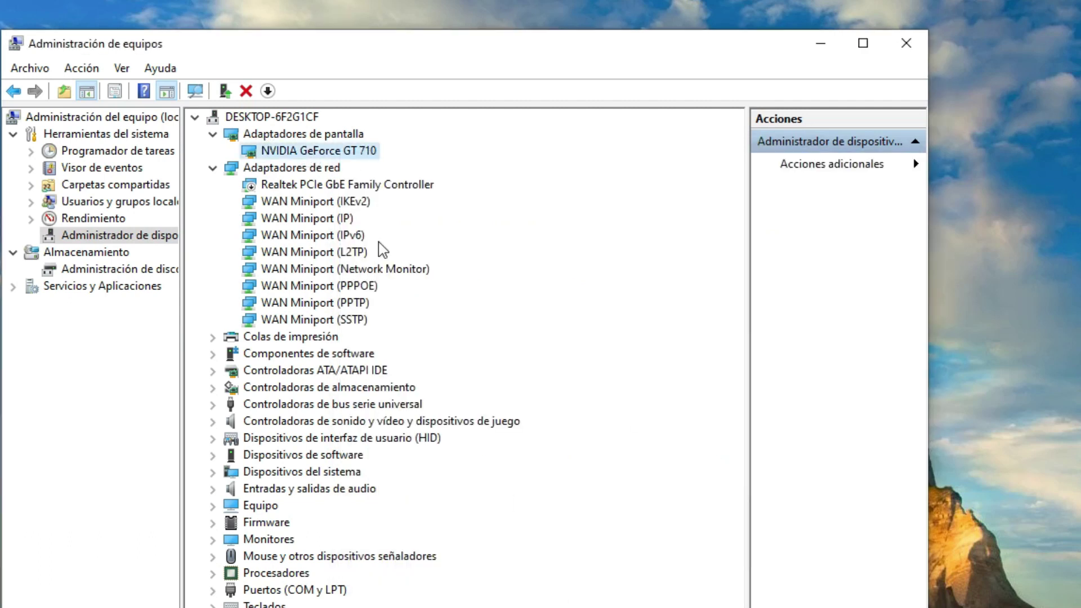
left_click(213, 168)
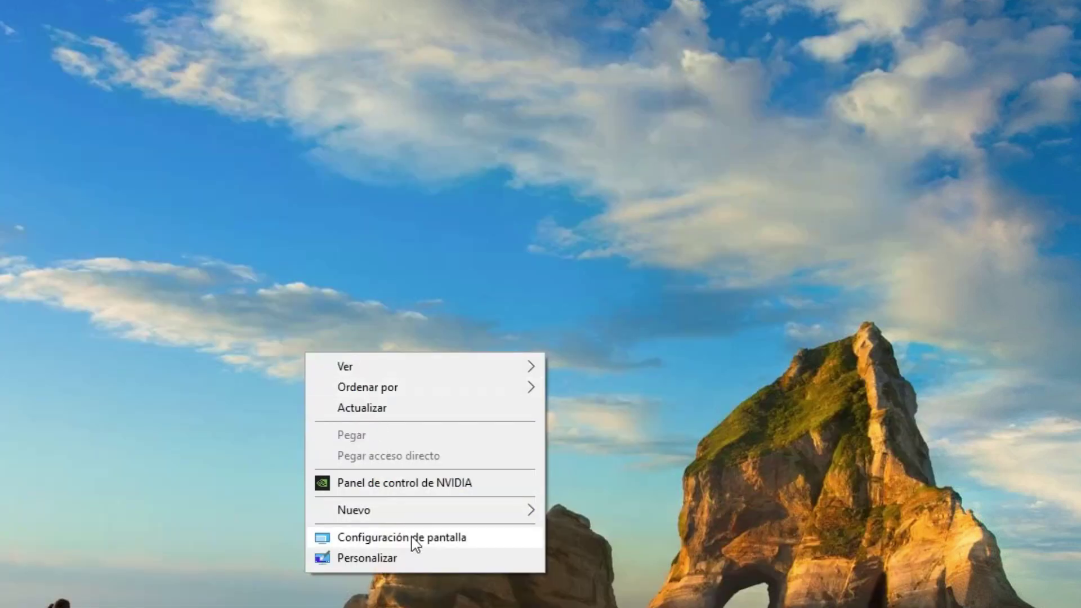
Check the adapter properties of display 1 in the advanced display settings, including its chip type and memory.
left_click(410, 537)
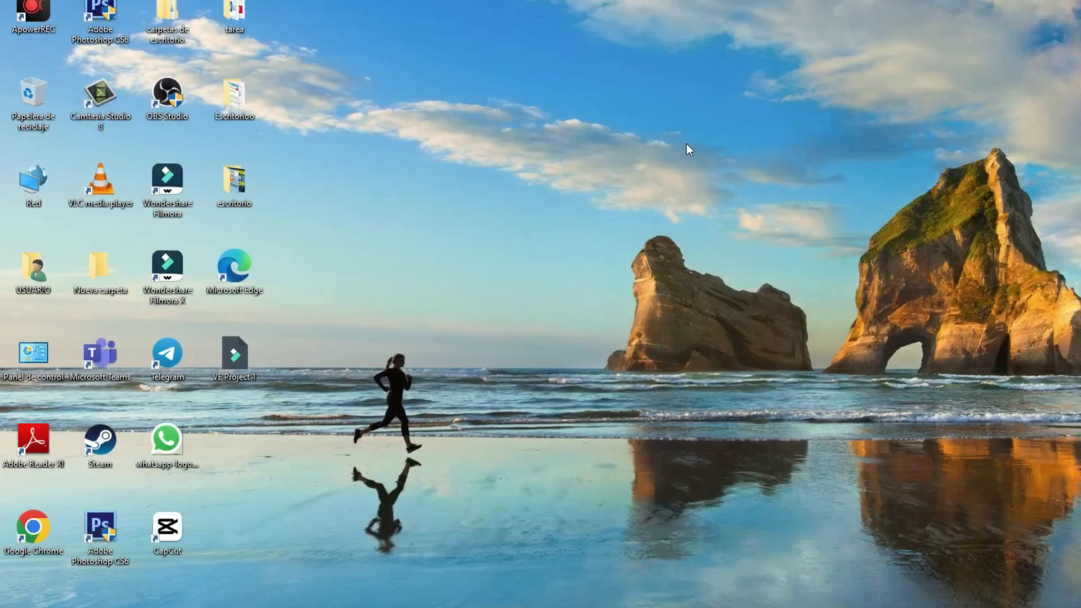
right_click(687, 149)
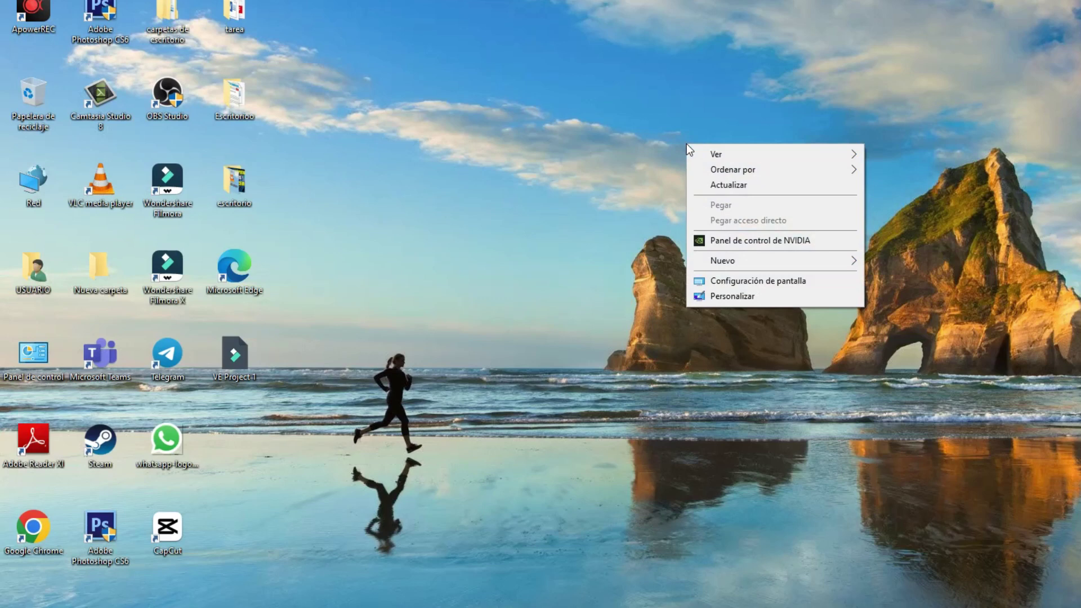
left_click(754, 281)
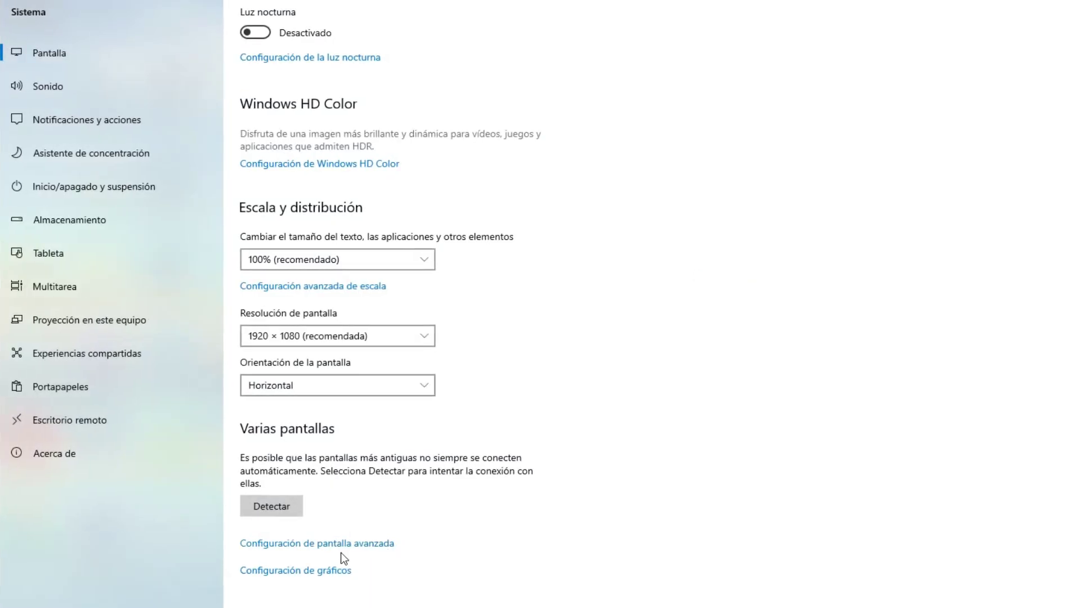
left_click(340, 544)
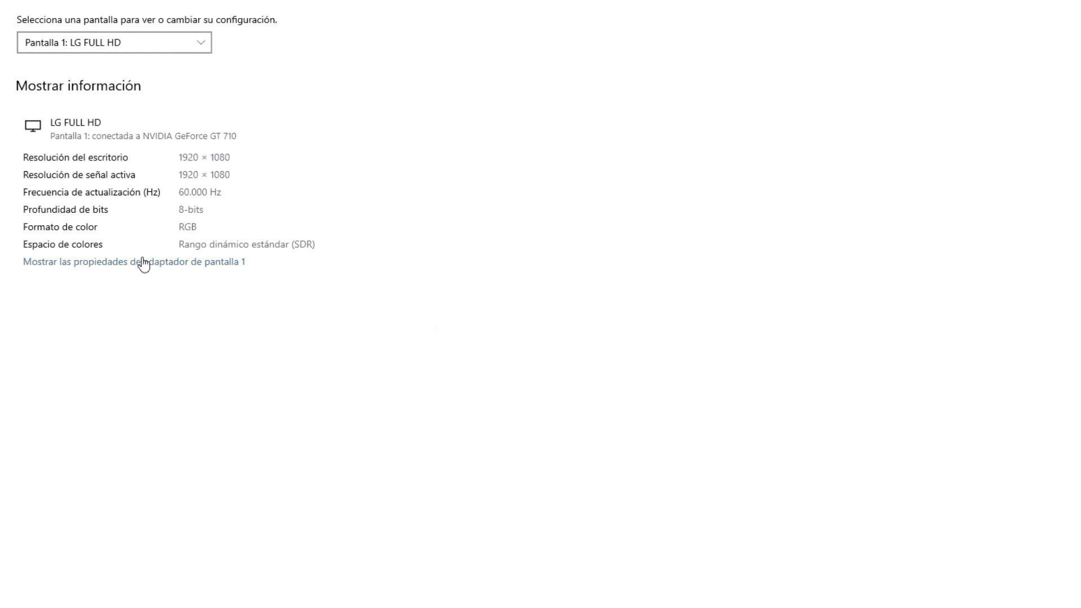
left_click(134, 262)
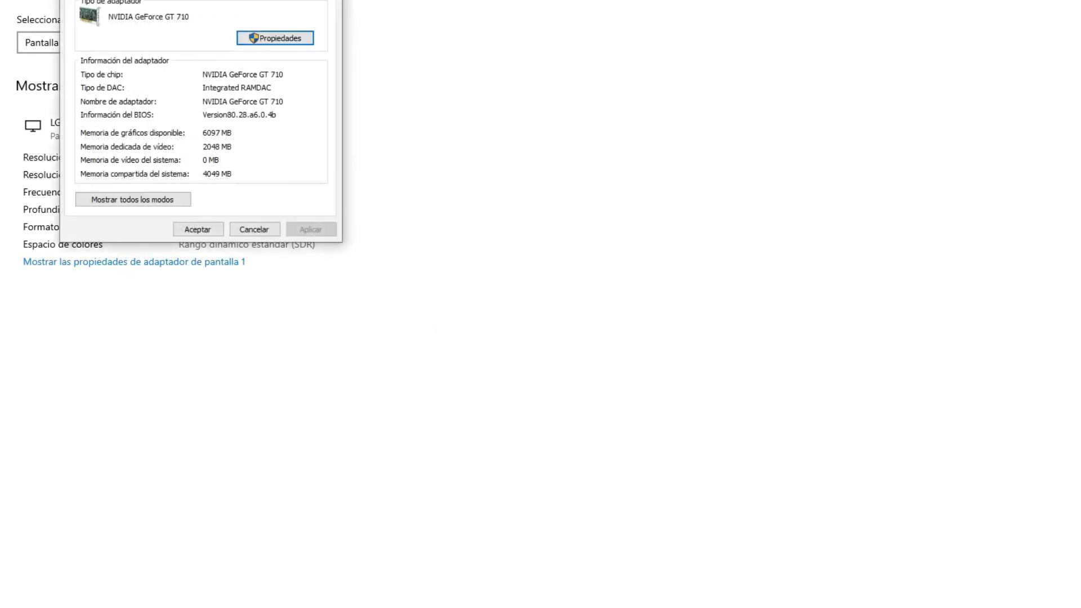
left_click_drag(254, 0, 779, 17)
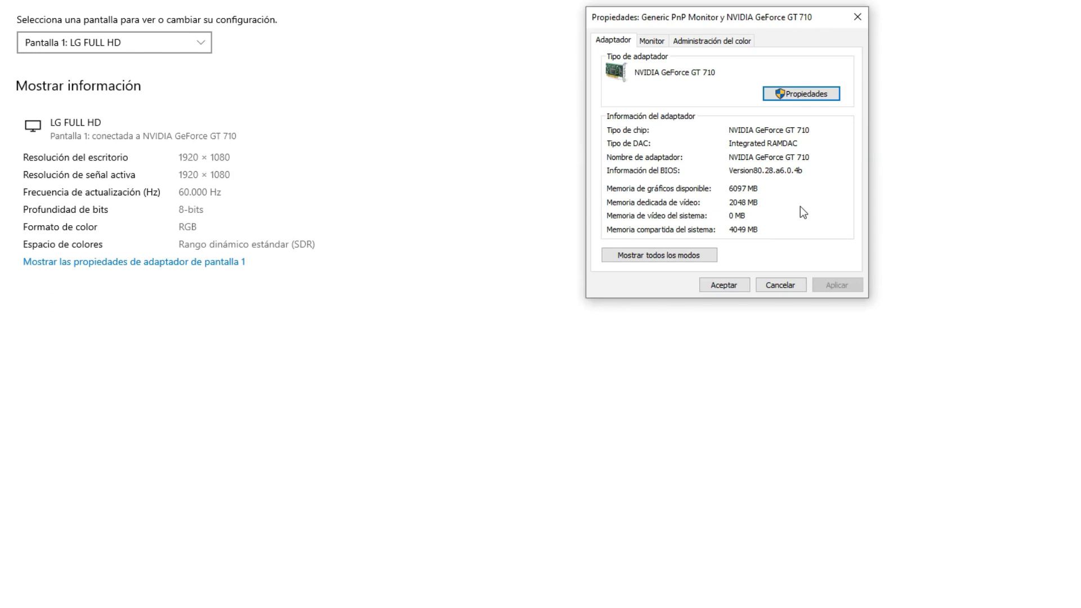
left_click(728, 286)
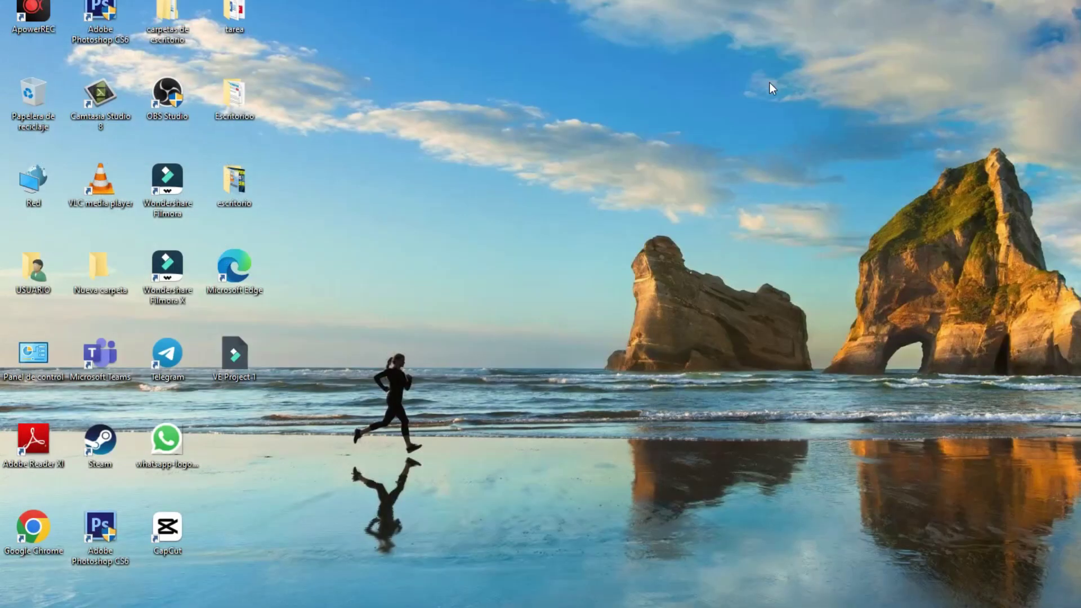
Refresh the desktop, then bring back the Administración de equipos window and expand Adaptadores de red.
right_click(698, 177)
left_click(741, 219)
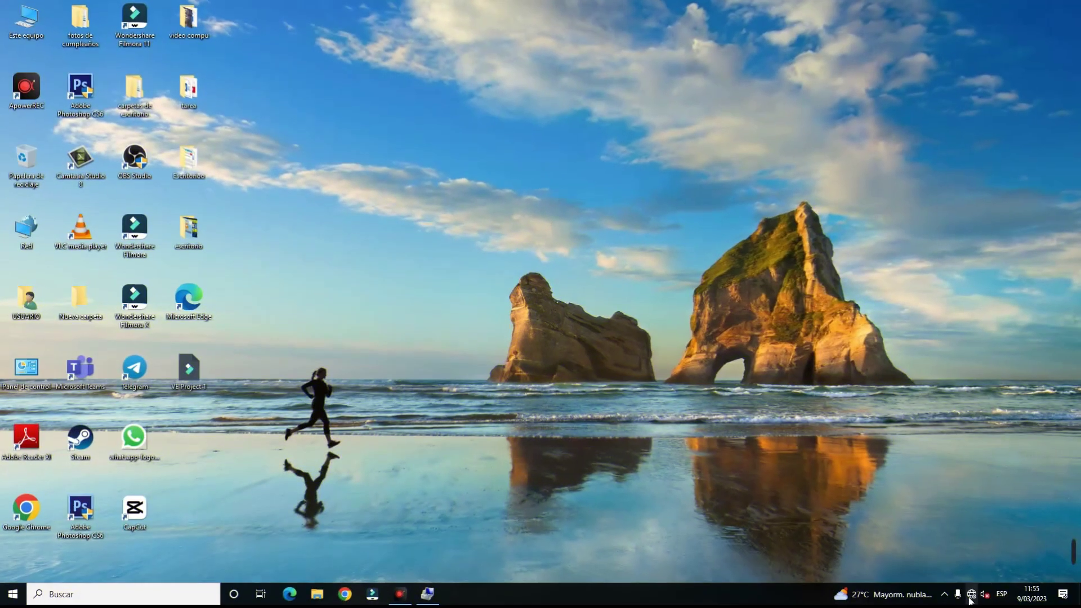
left_click(434, 590)
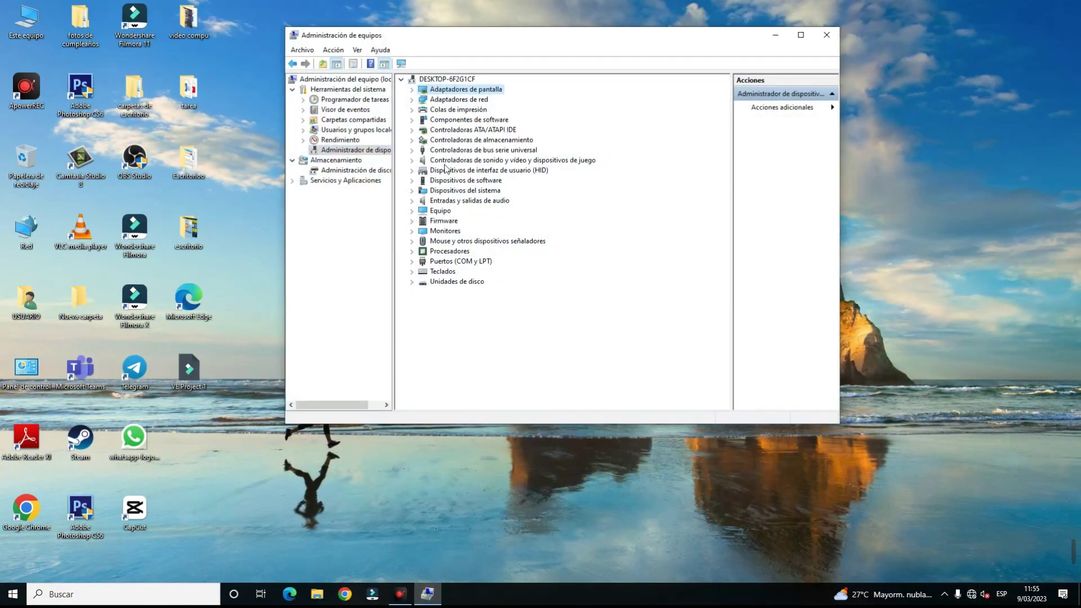
left_click(412, 99)
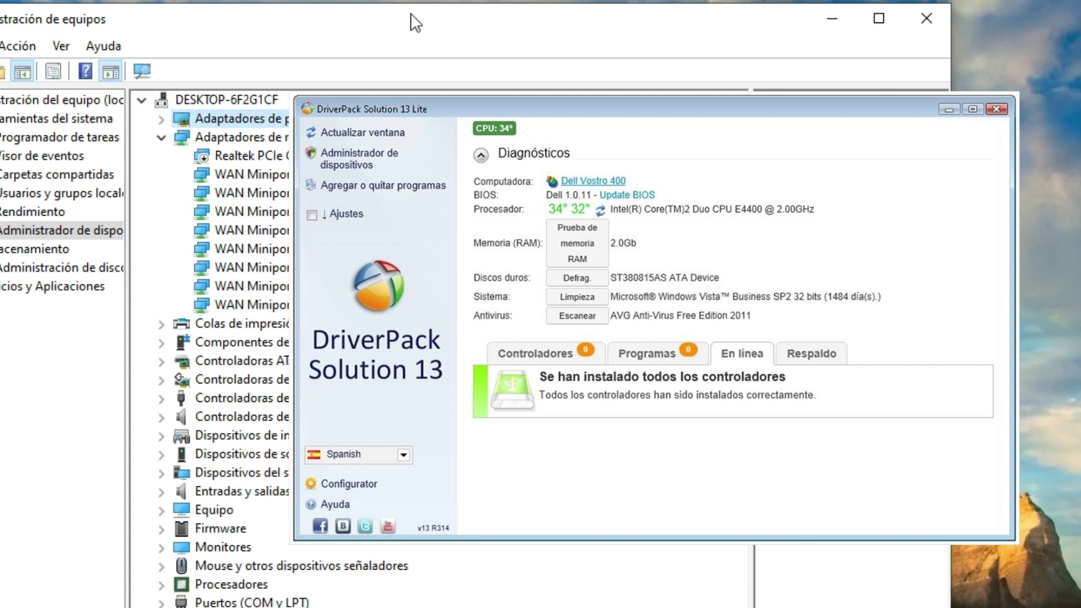
key("alt+F4")
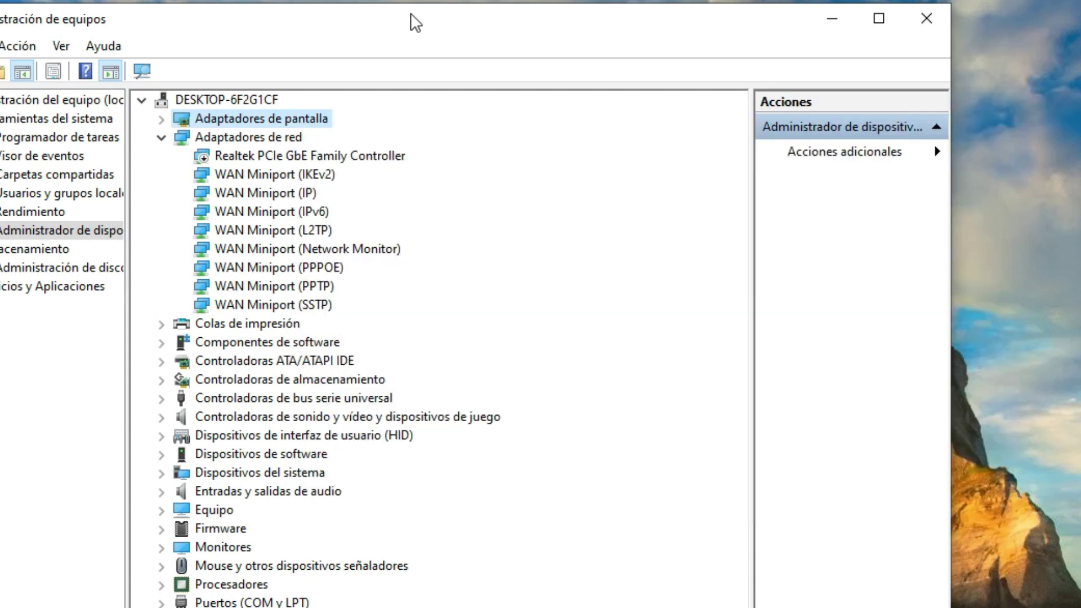
left_click(162, 138)
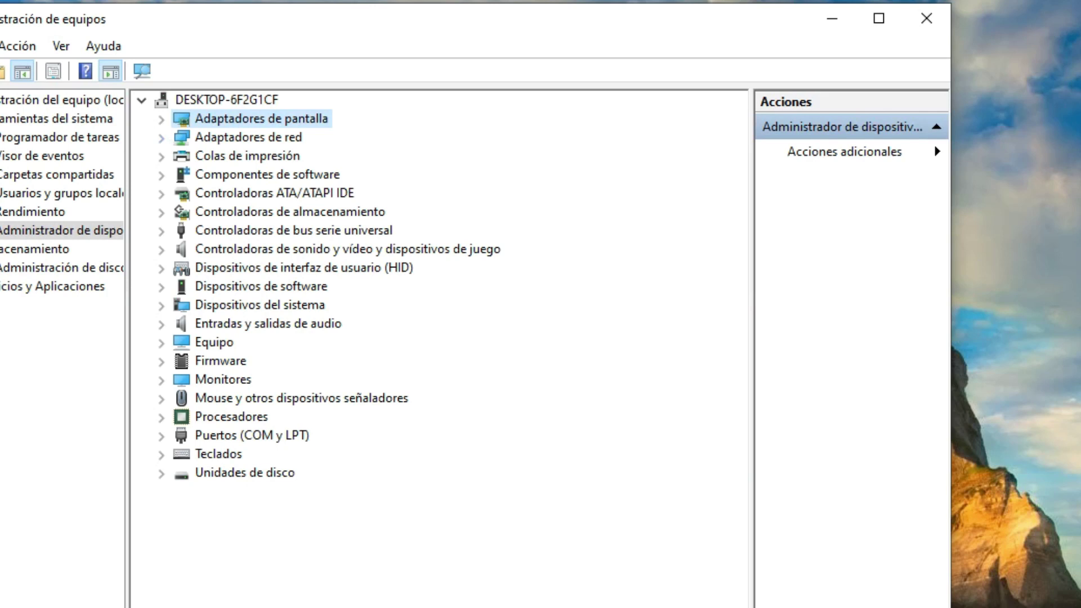
left_click(161, 137)
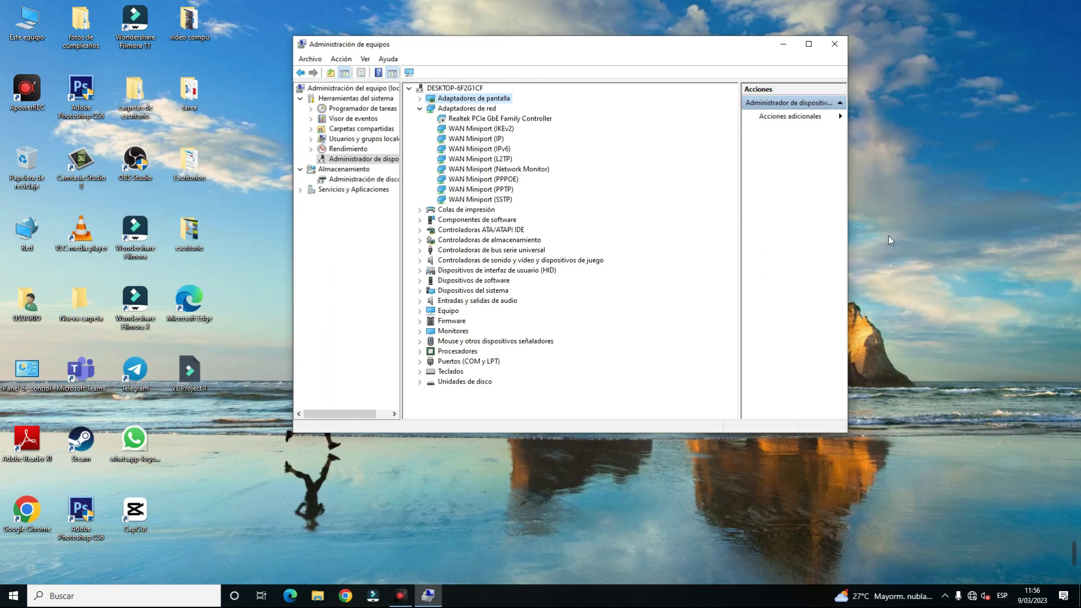
Run the automatic driver update for the Realtek PCIe GbE Family Controller and close the wizard.
right_click(493, 121)
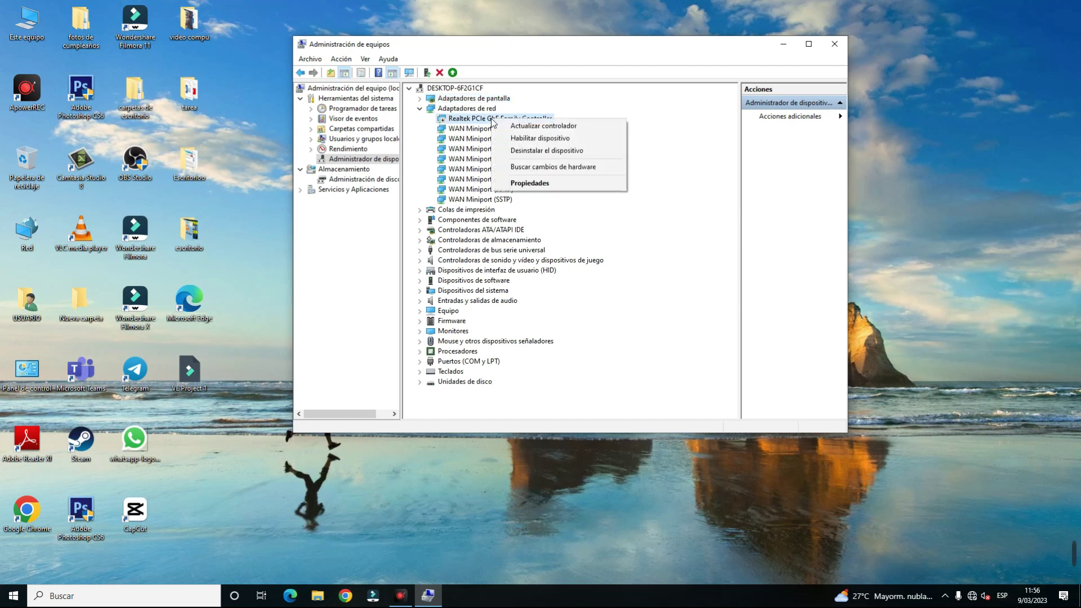
left_click(552, 126)
left_click(536, 220)
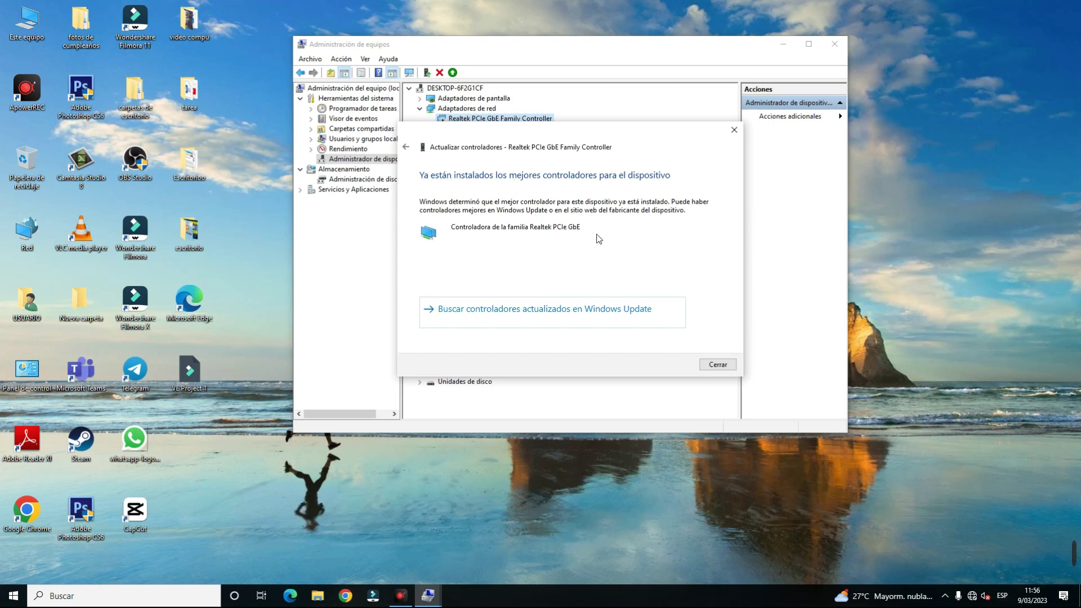
left_click(718, 364)
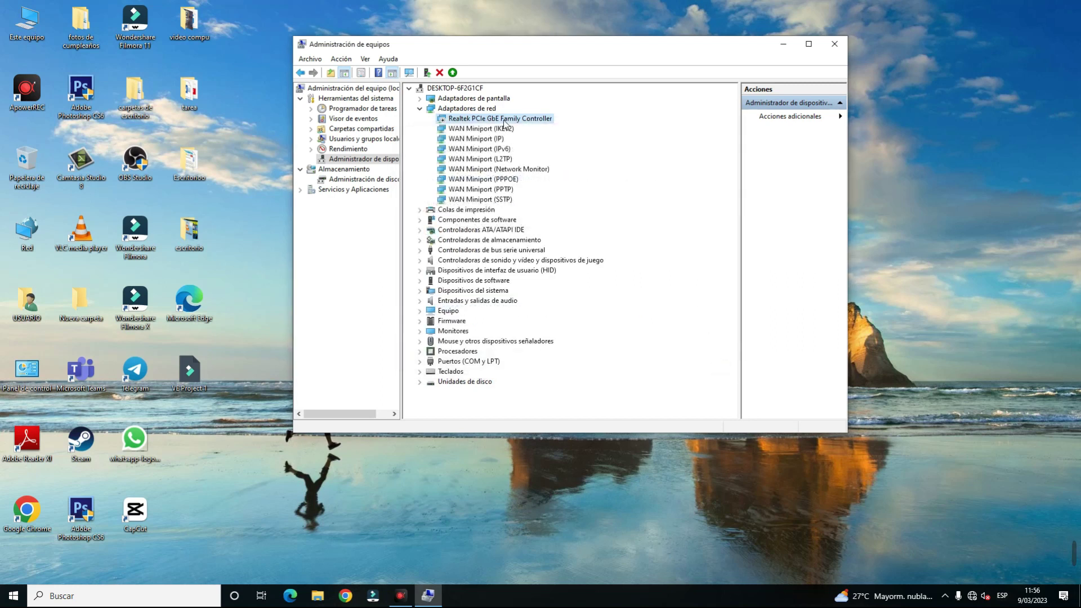
Enable the Realtek PCIe GbE Family Controller and collapse the network adapters list.
right_click(482, 120)
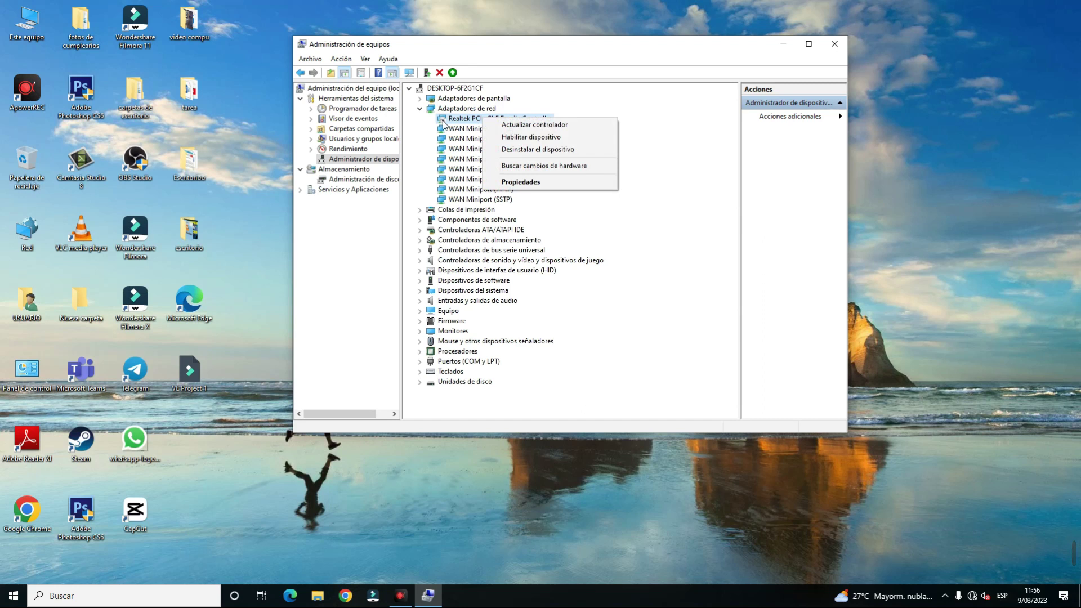
left_click(526, 137)
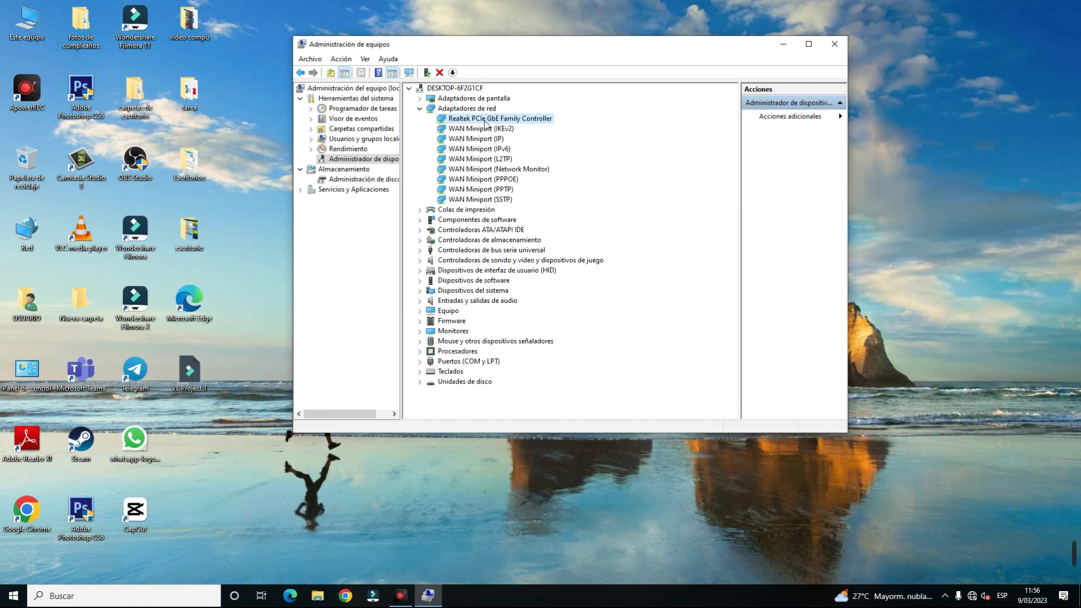
left_click(419, 108)
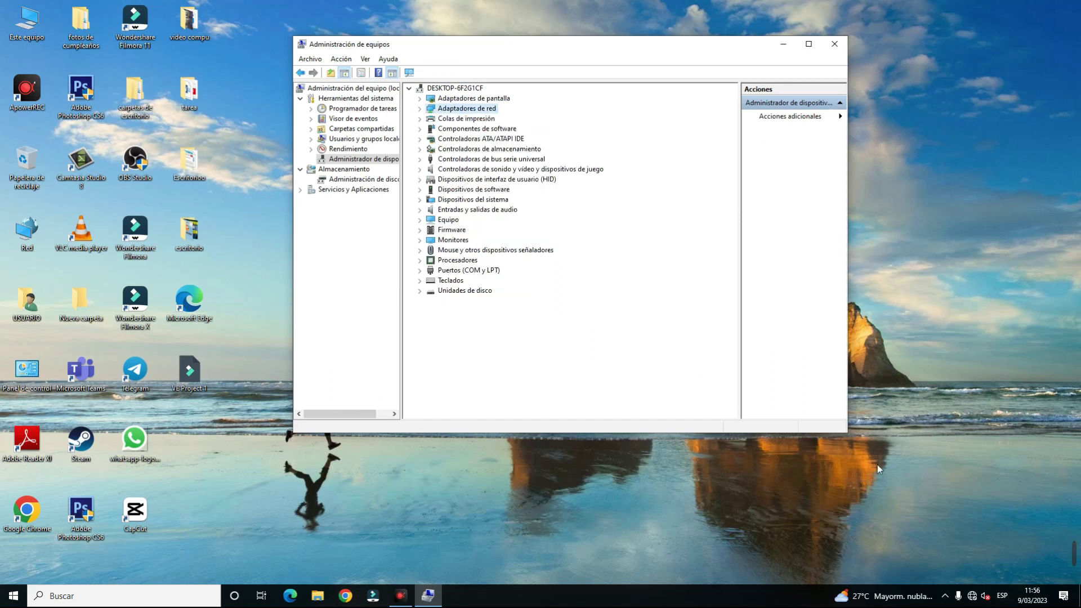
Refresh the desktop and check the network connection status.
left_click(978, 503)
mouse_move(974, 596)
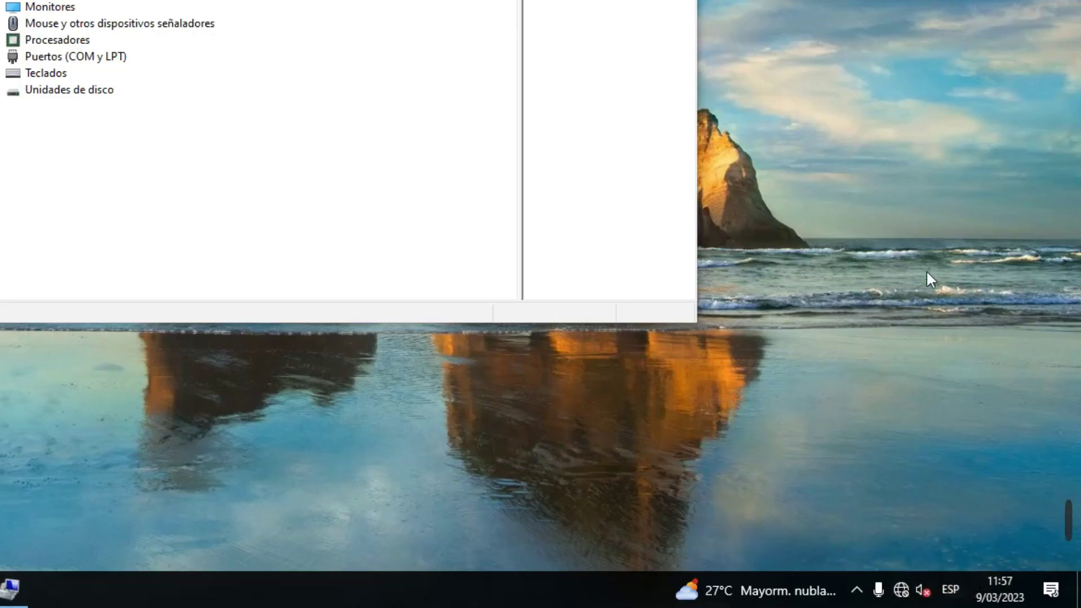
right_click(931, 288)
left_click(876, 139)
right_click(838, 84)
left_click(900, 142)
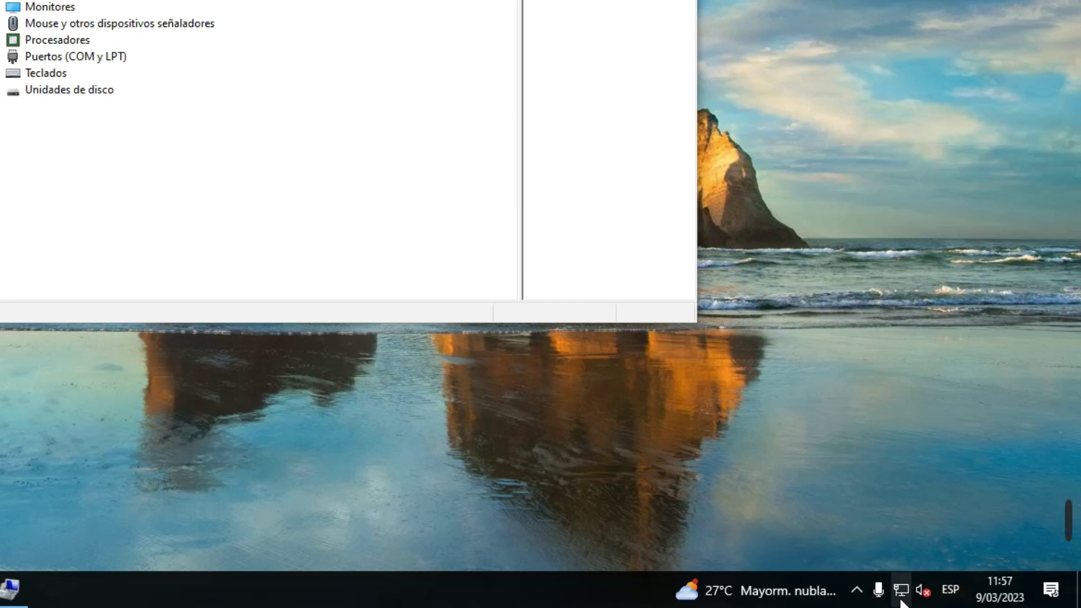
mouse_move(900, 591)
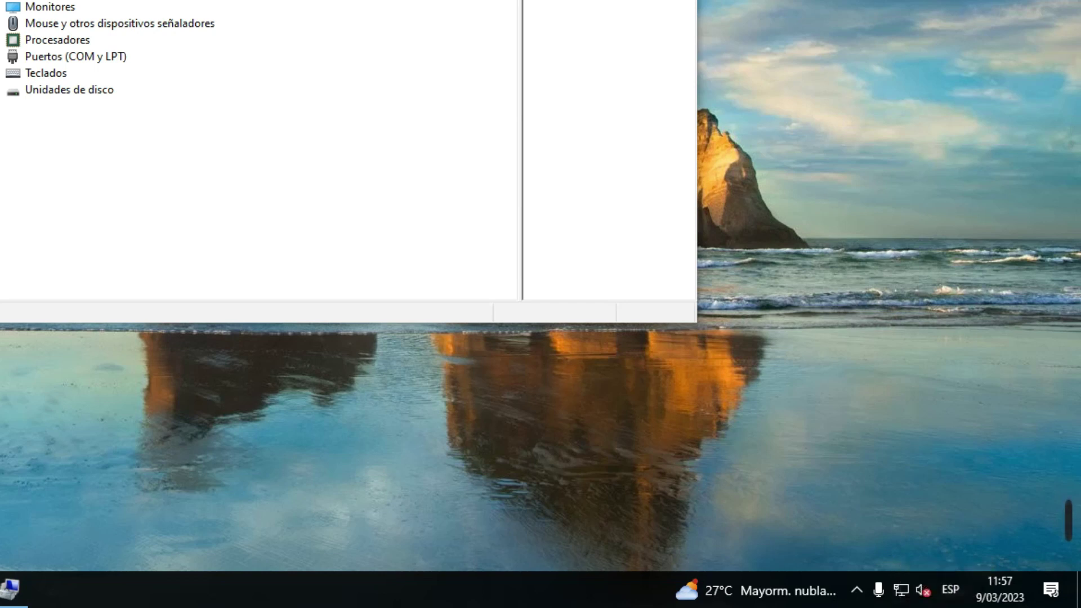
Refresh the desktop again and switch to Google Chrome, opening one of its user profiles.
right_click(929, 11)
left_click(929, 12)
right_click(929, 14)
left_click(929, 17)
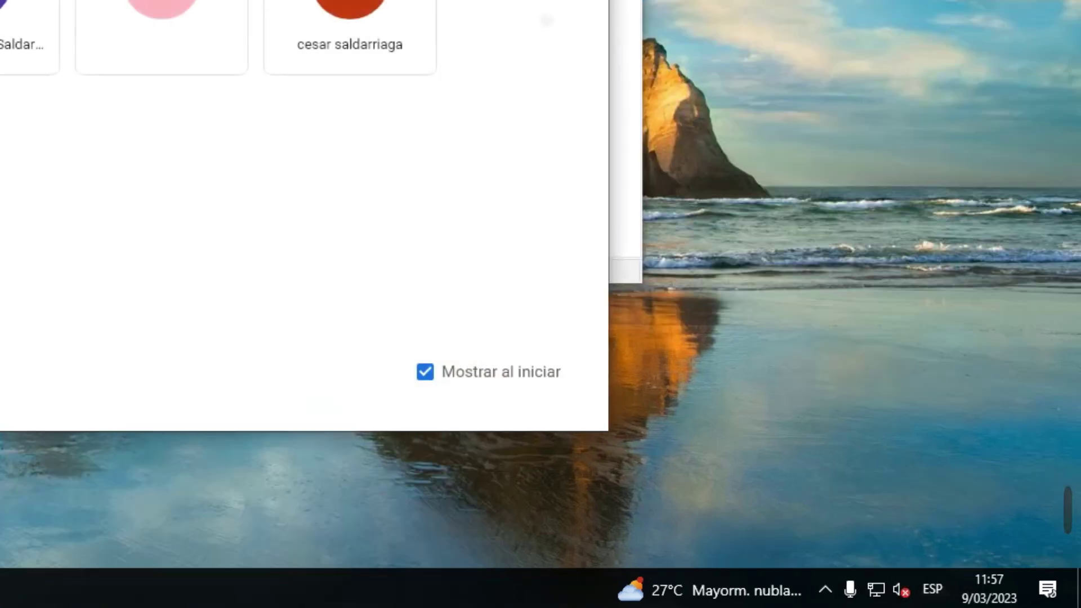
left_click(350, 8)
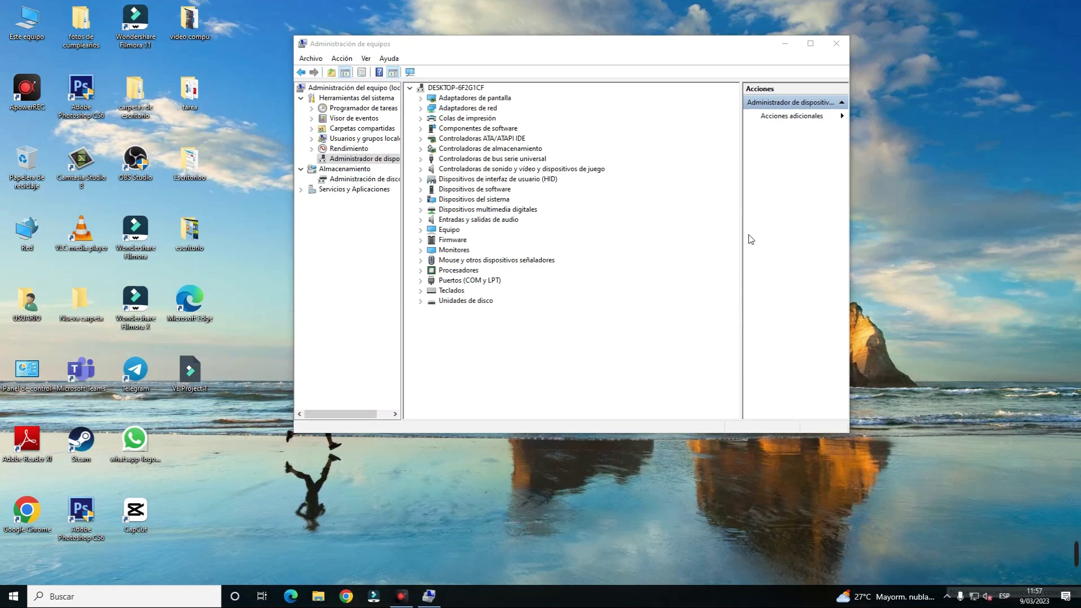
Examine the devices under Controladoras de sonido y vídeo y dispositivos de juego and Entradas y salidas de audio.
left_click(421, 169)
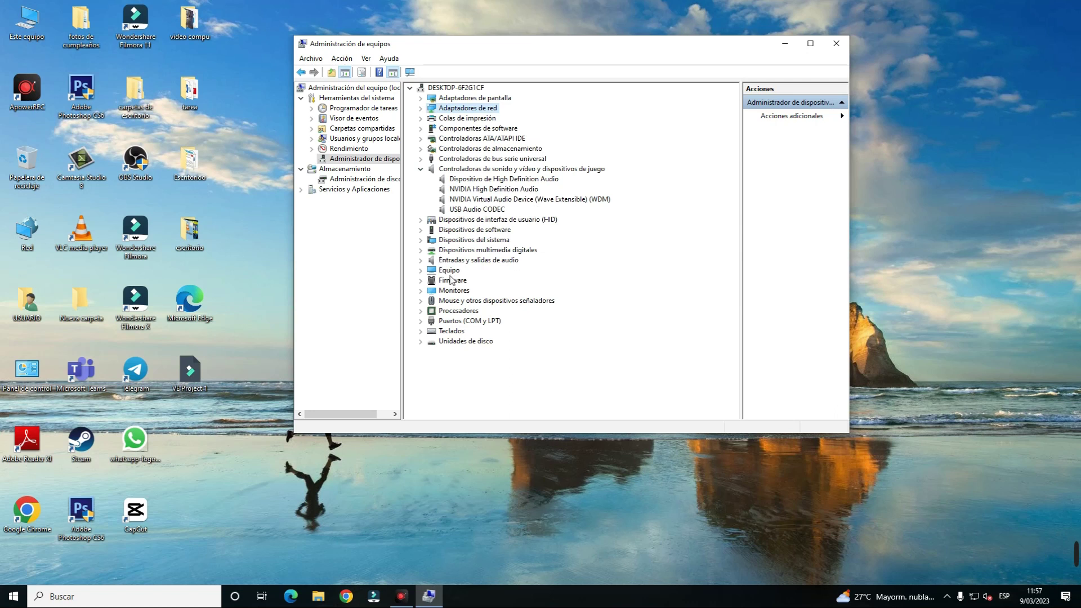
left_click(421, 261)
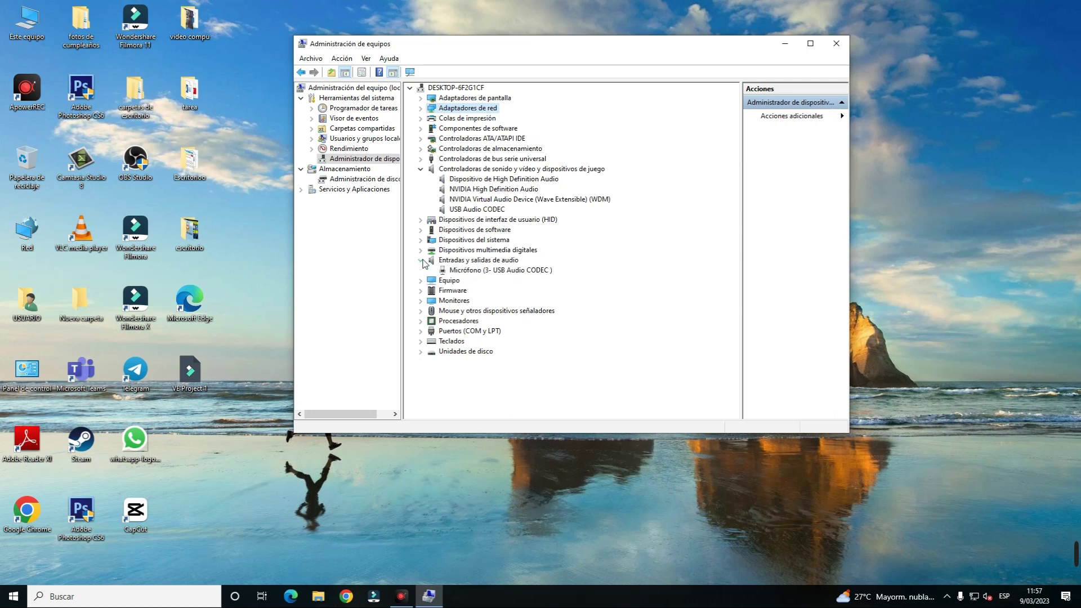
left_click(511, 271)
left_click(421, 168)
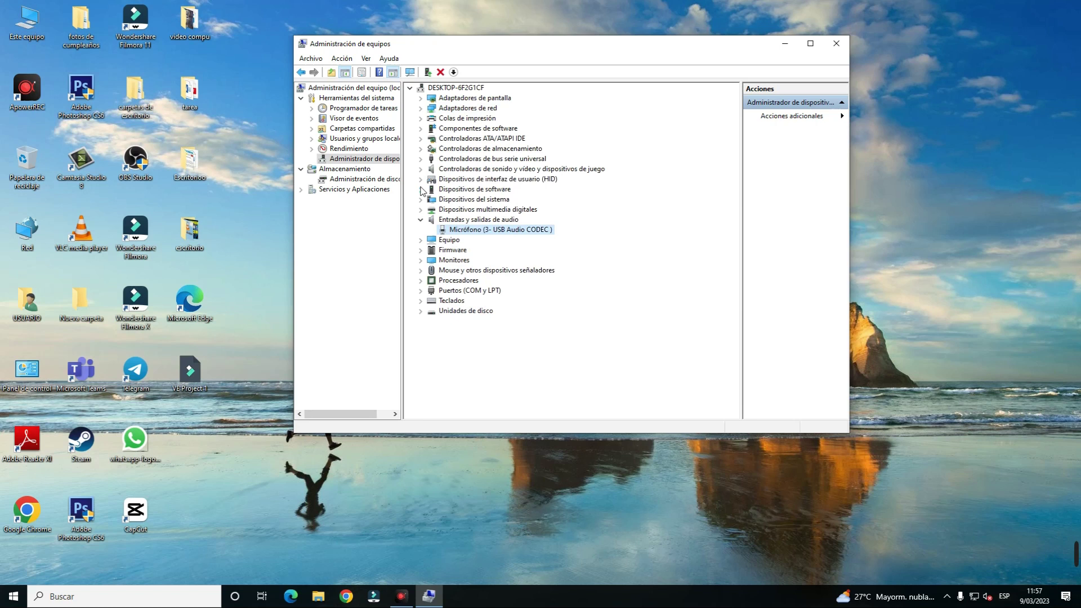
left_click(420, 169)
left_click(480, 179)
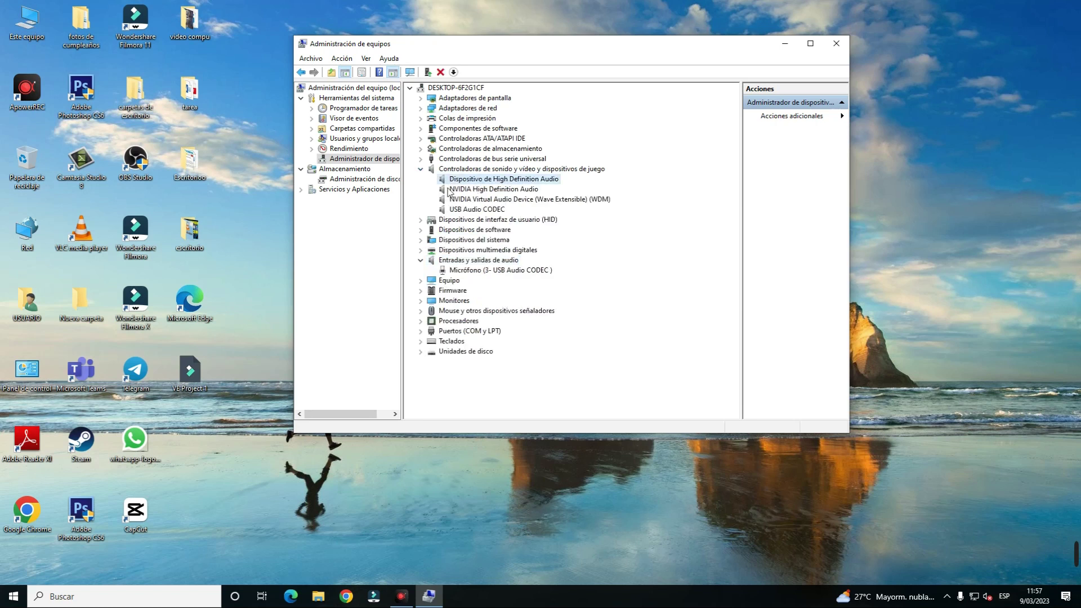
left_click(420, 169)
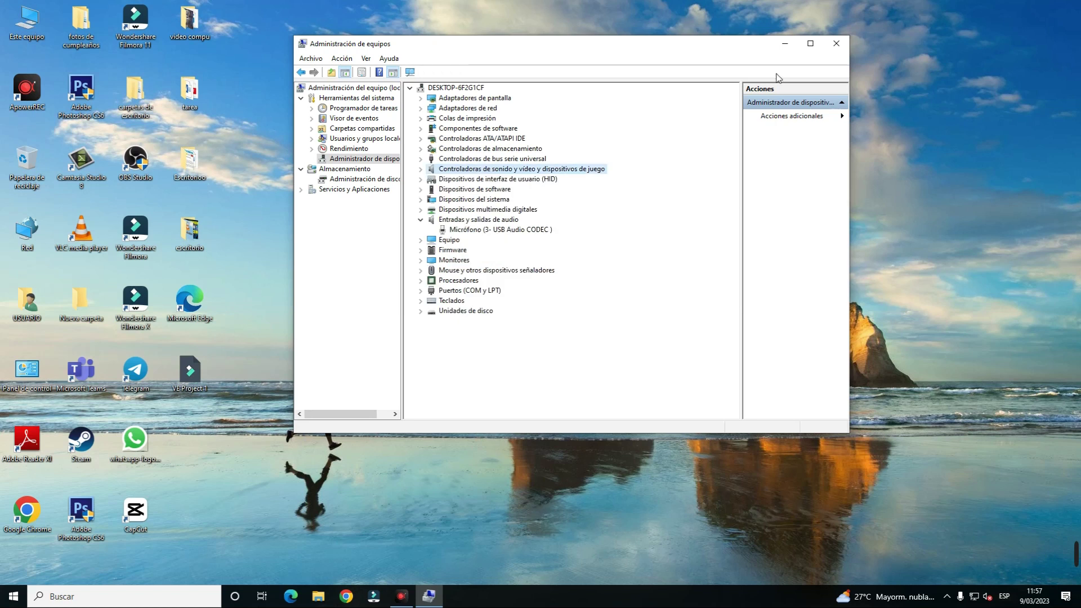
Open the playback devices in the Windows sound settings and enable Altavoces (High Definition Audio Device).
left_click(997, 452)
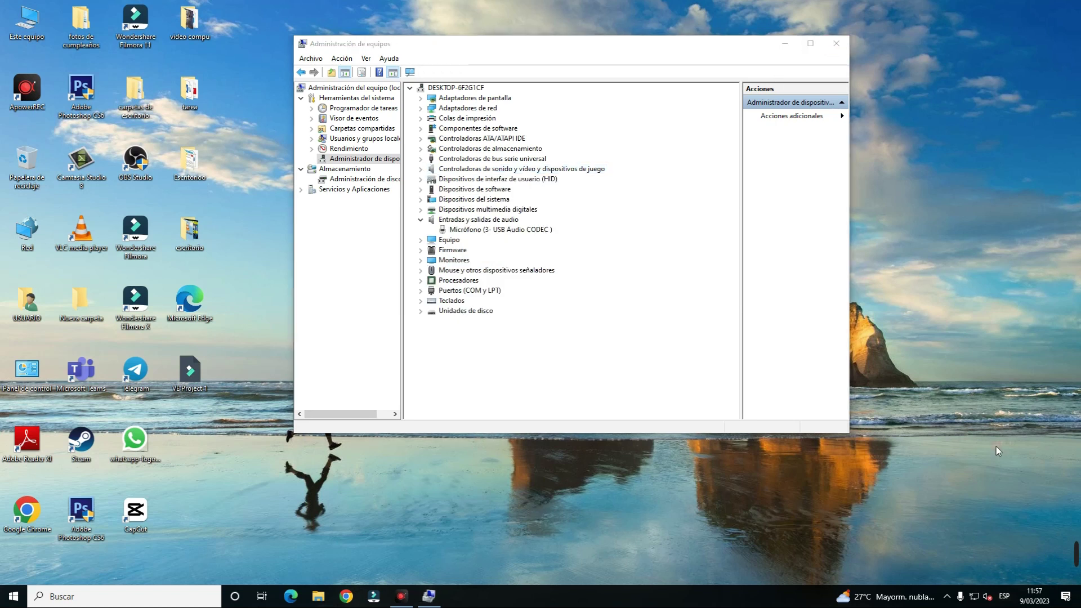
right_click(986, 595)
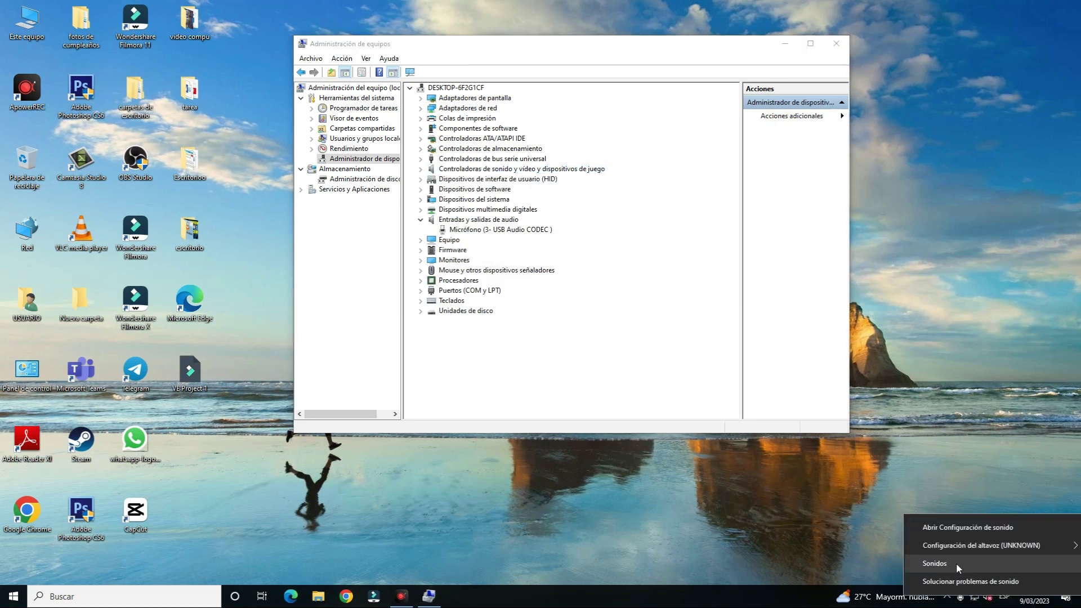
left_click(935, 563)
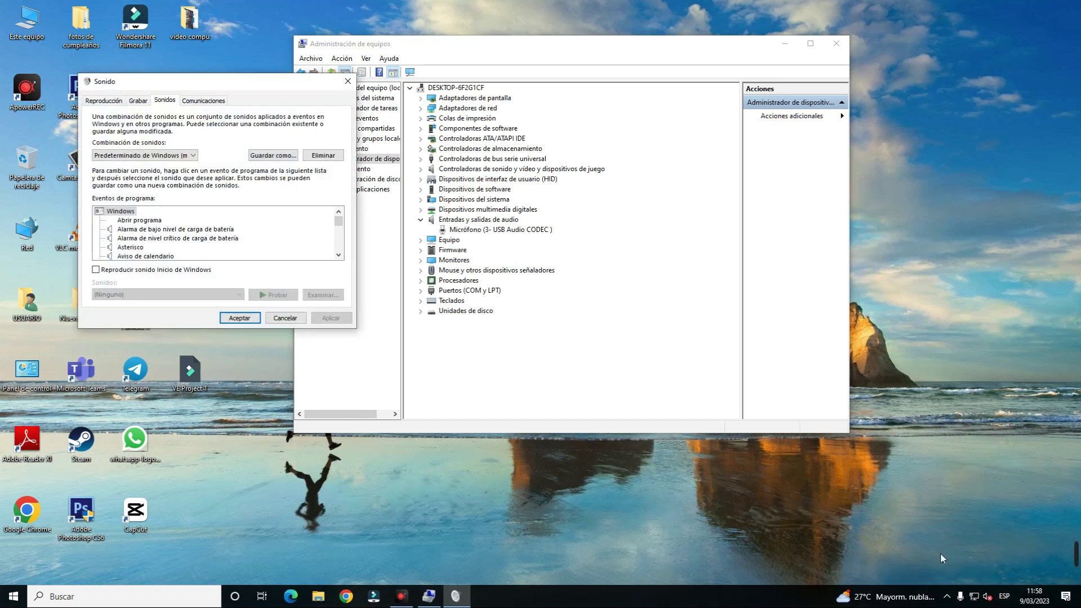
left_click_drag(269, 88, 606, 159)
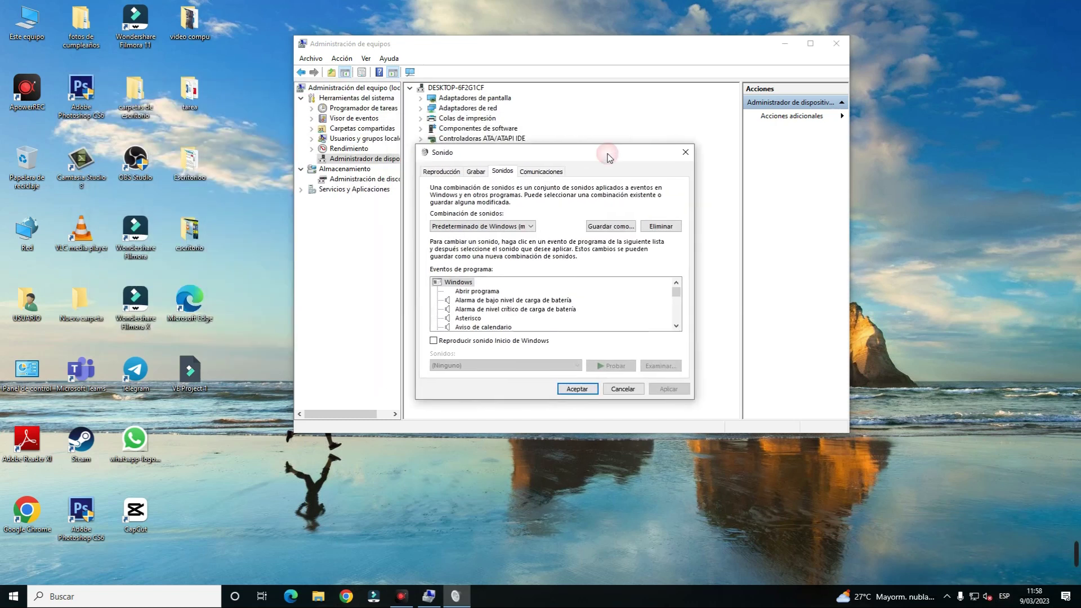
left_click(443, 172)
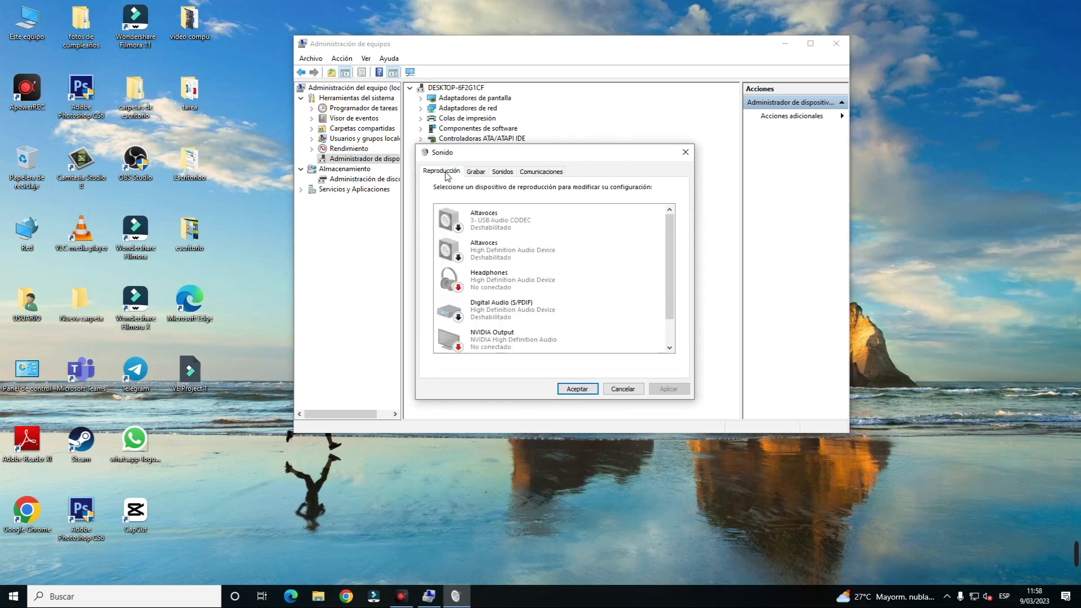
left_click(487, 223)
left_click(491, 252)
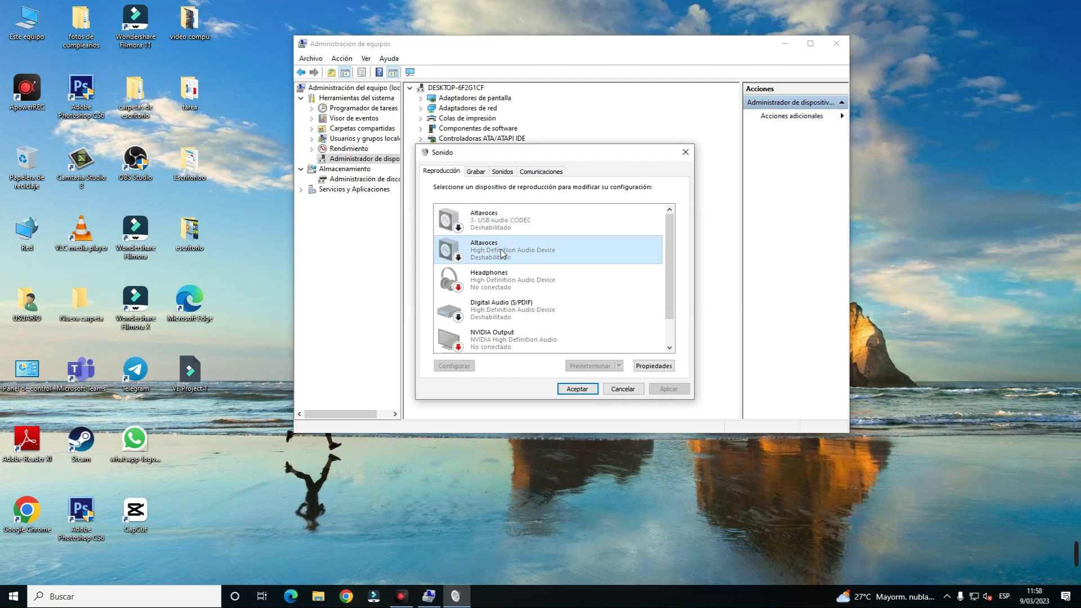
right_click(508, 253)
left_click(532, 269)
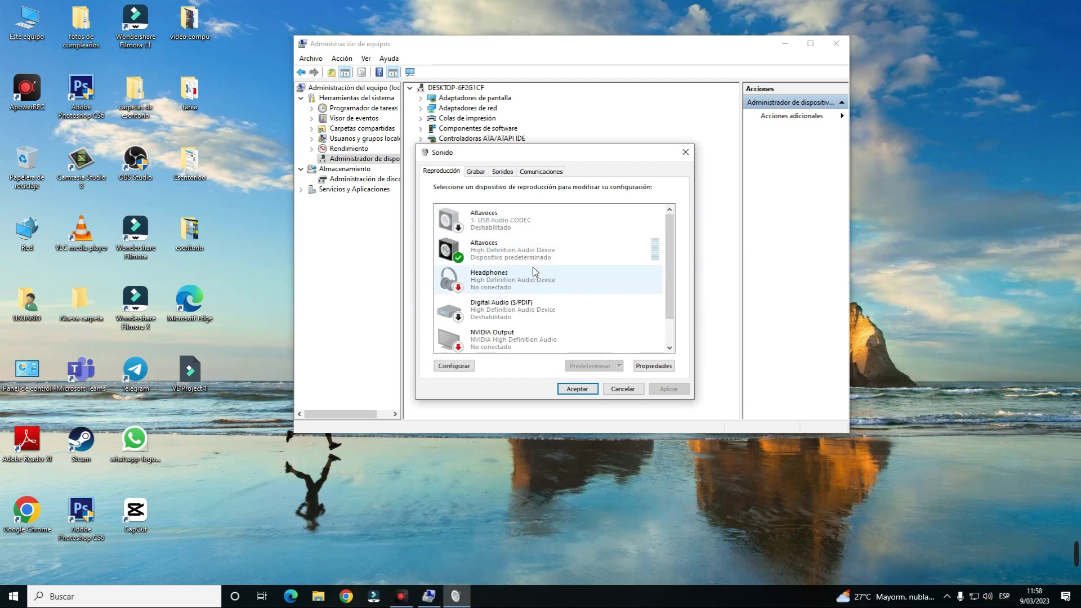
Set the volume of Altavoces (High Definition Audio Device) to 100.
left_click(988, 599)
left_click(1043, 571)
left_click(1047, 570)
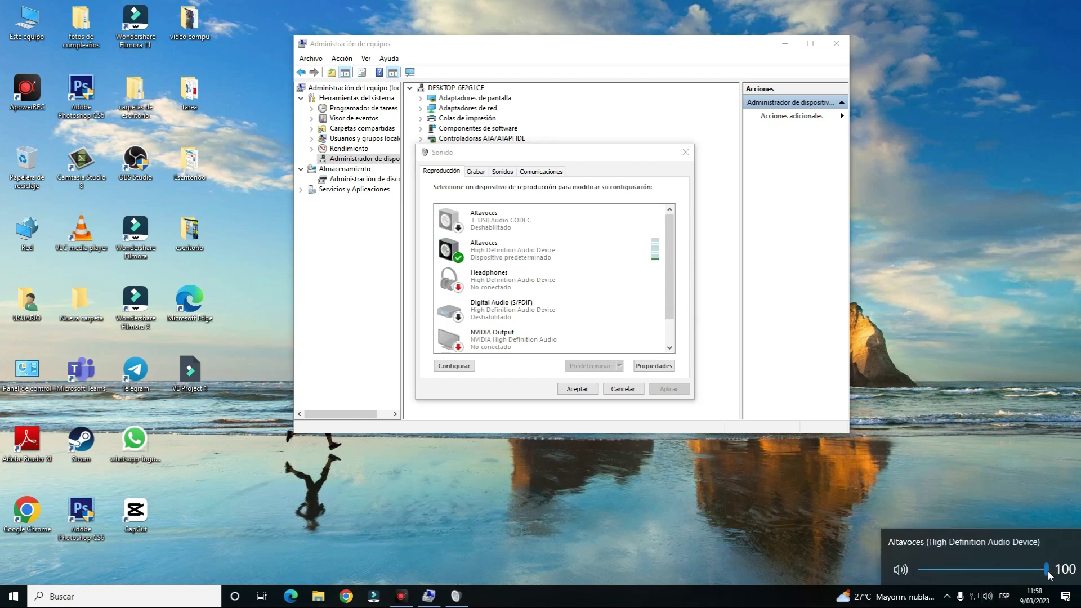
left_click(1042, 571)
left_click(1046, 570)
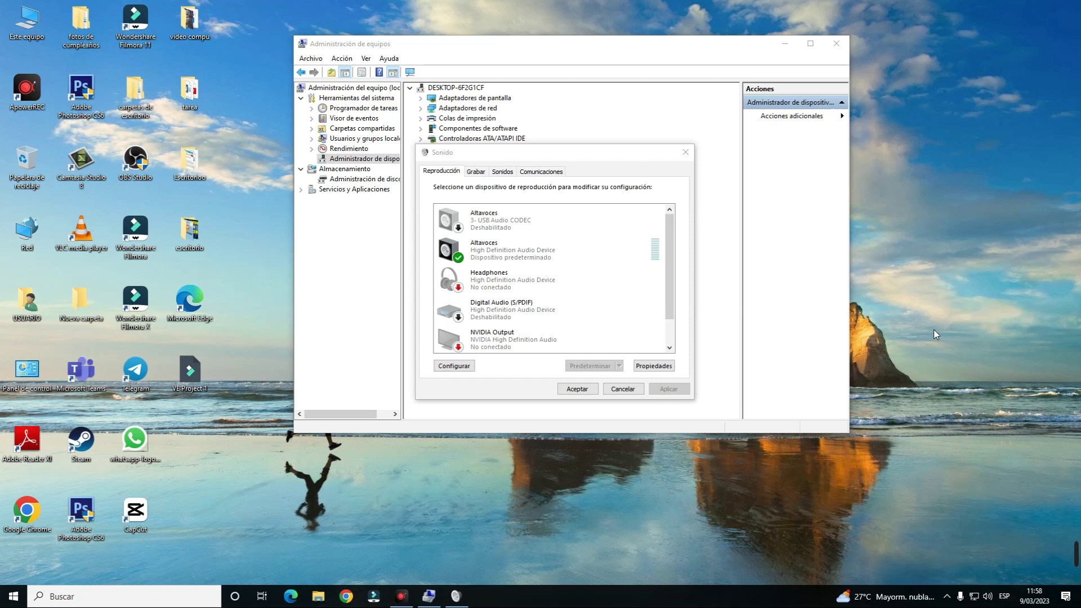
Check the recording devices and accept the Sonido dialog.
left_click(502, 172)
left_click(478, 172)
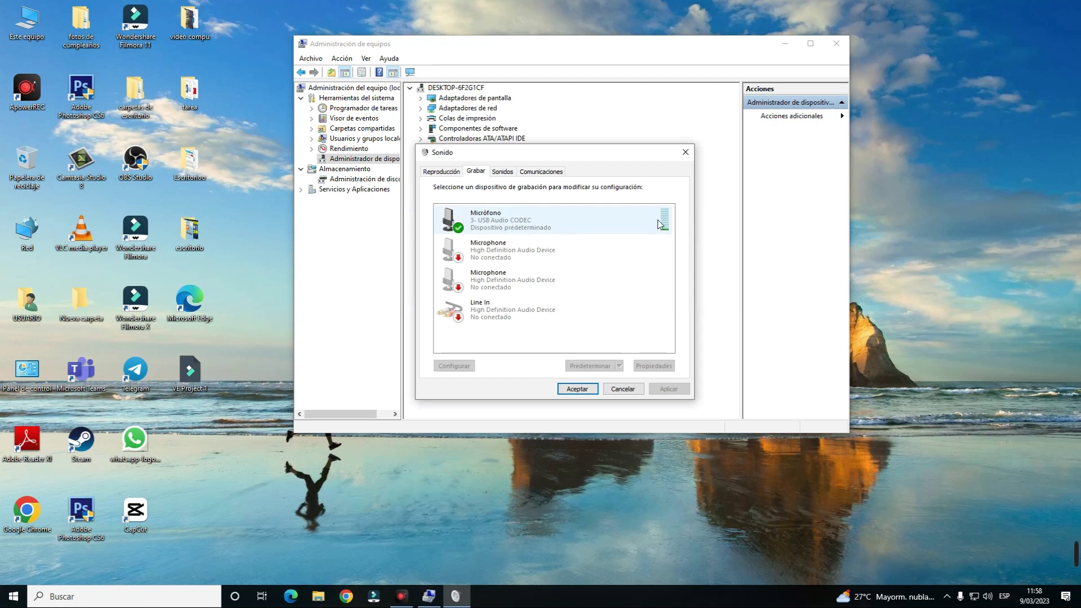
left_click(577, 388)
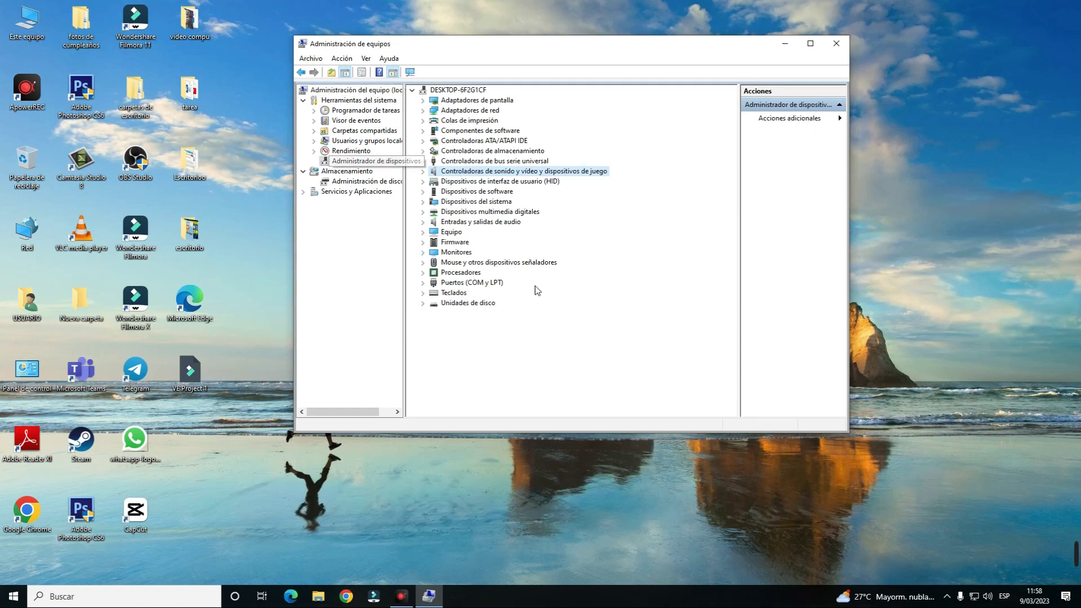
left_click_drag(561, 47, 564, 54)
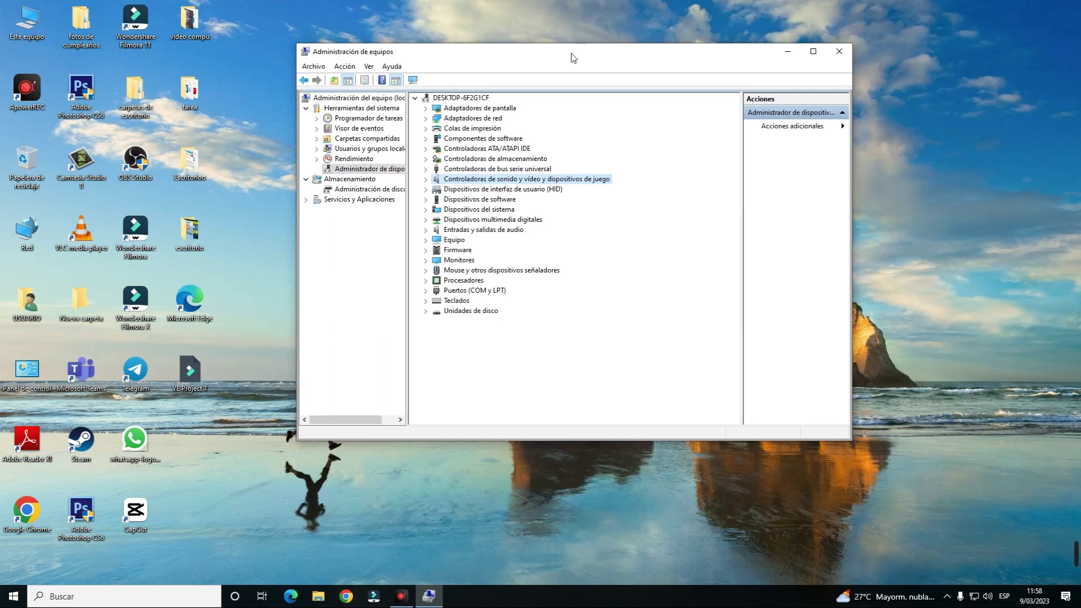
left_click_drag(572, 58, 558, 38)
left_click(535, 539)
right_click(535, 539)
left_click(584, 442)
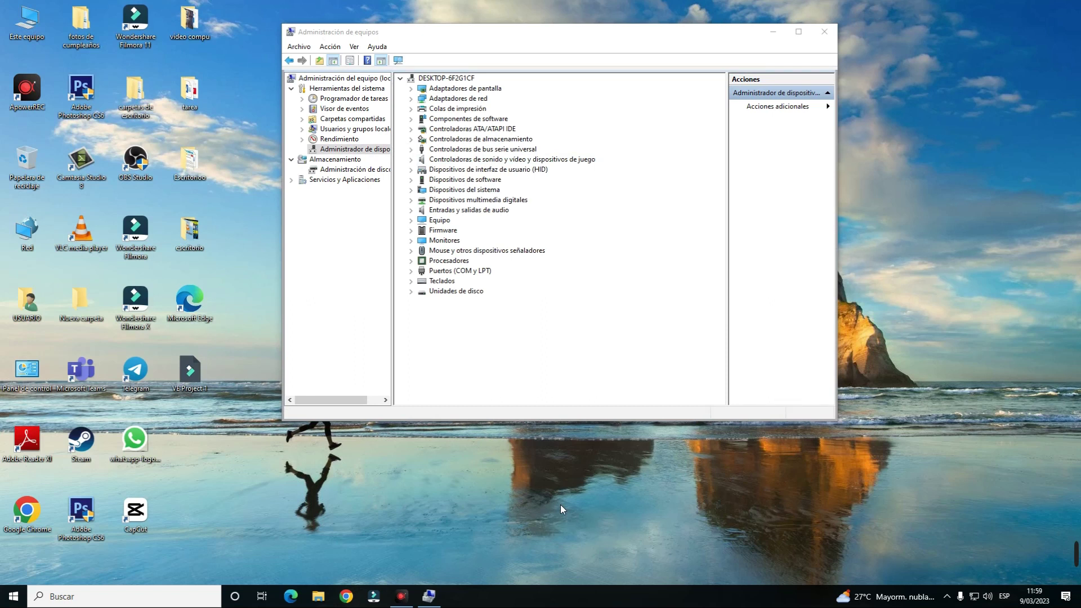
Run dxdiag to open the DirectX diagnostic tool.
key("super+r")
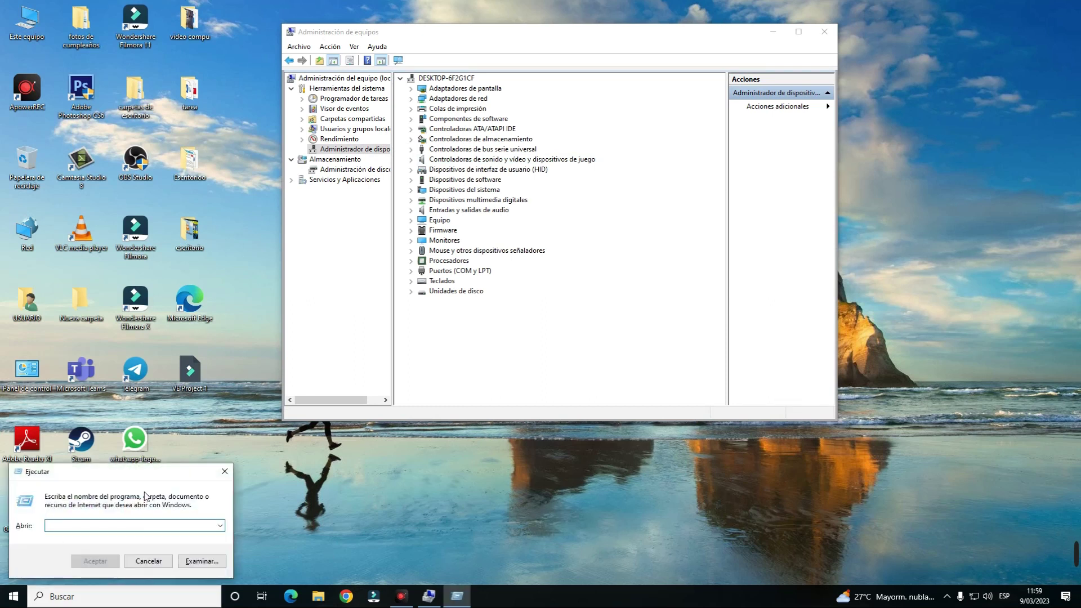
left_click_drag(158, 476, 607, 443)
left_click(669, 488)
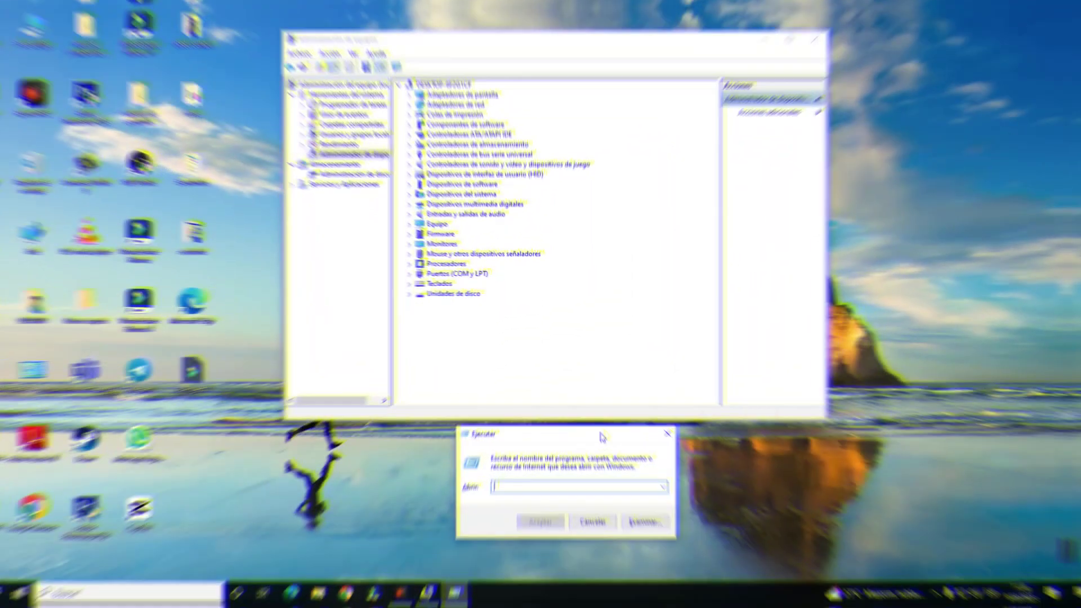
type("dxdiag")
key("Return")
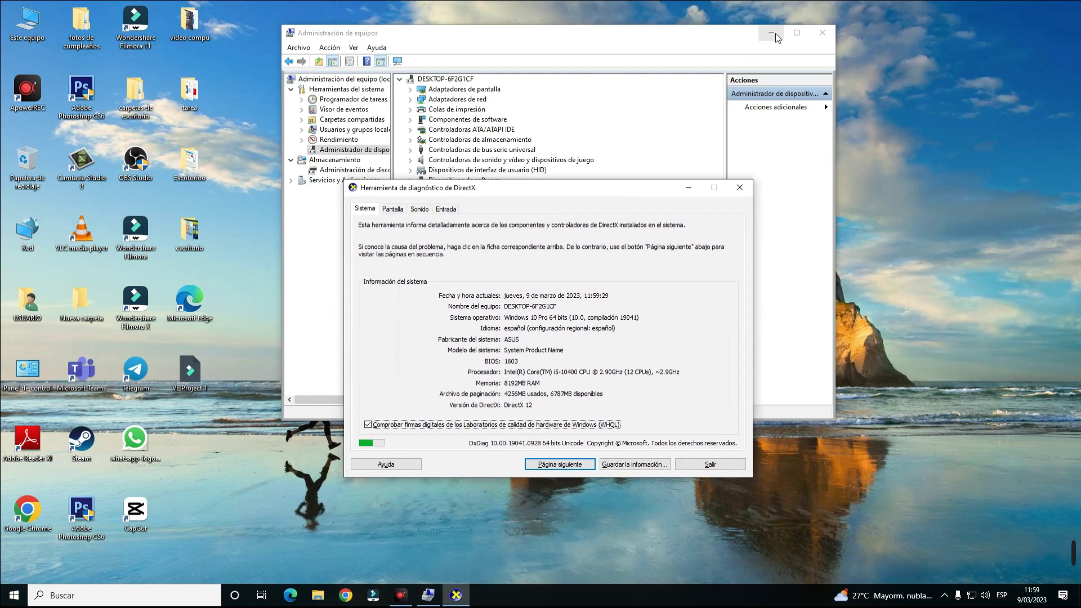
Minimize the Administración de equipos window and examine the Información del sistema section of the DirectX diagnostic tool, moved clear on the desktop.
left_click(772, 32)
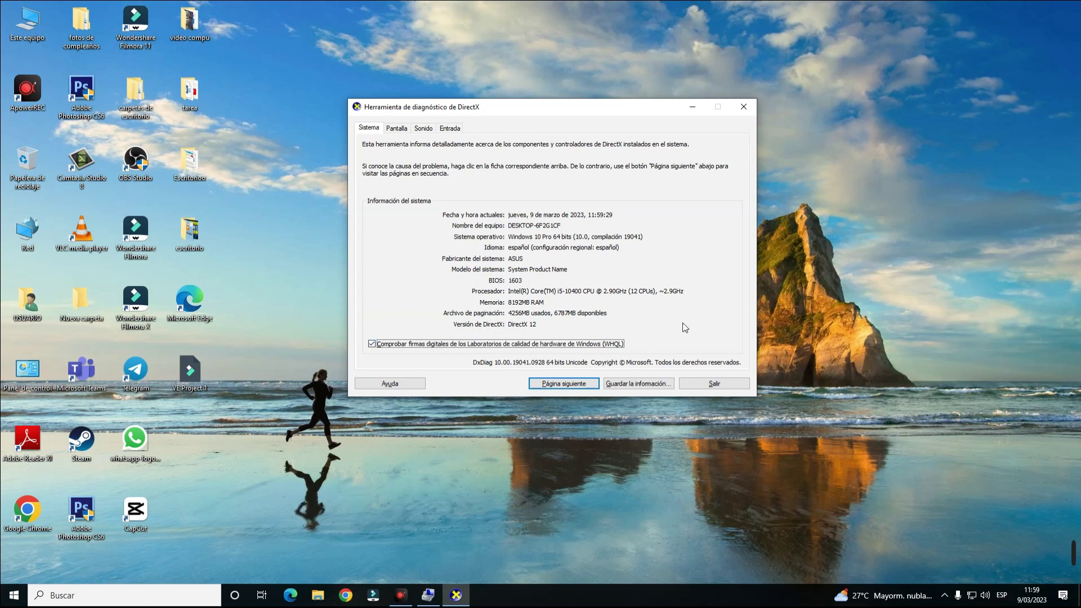
left_click_drag(584, 107, 588, 64)
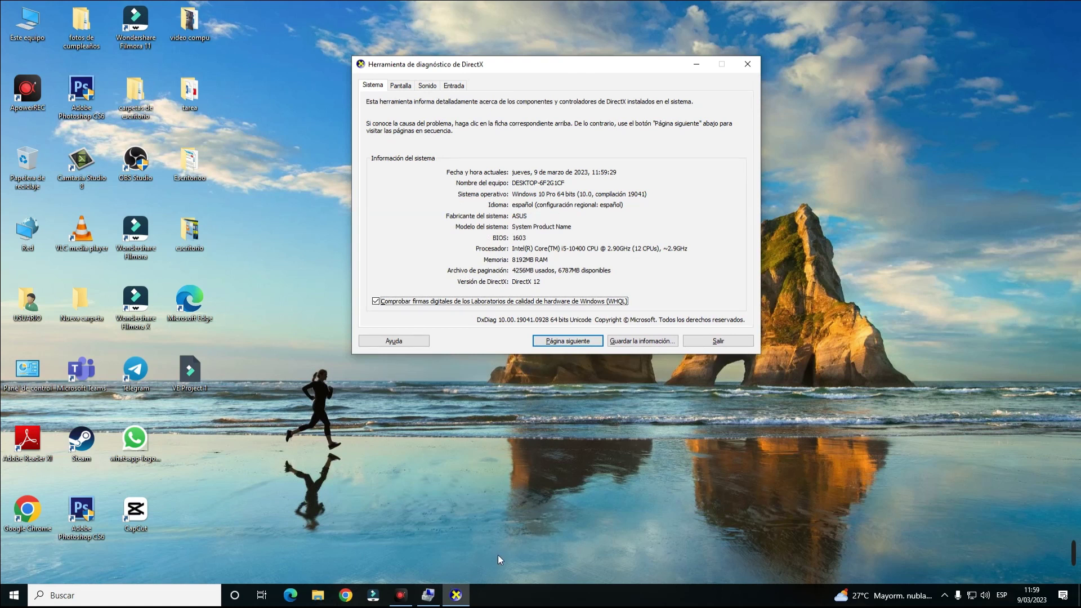
left_click_drag(585, 69, 574, 79)
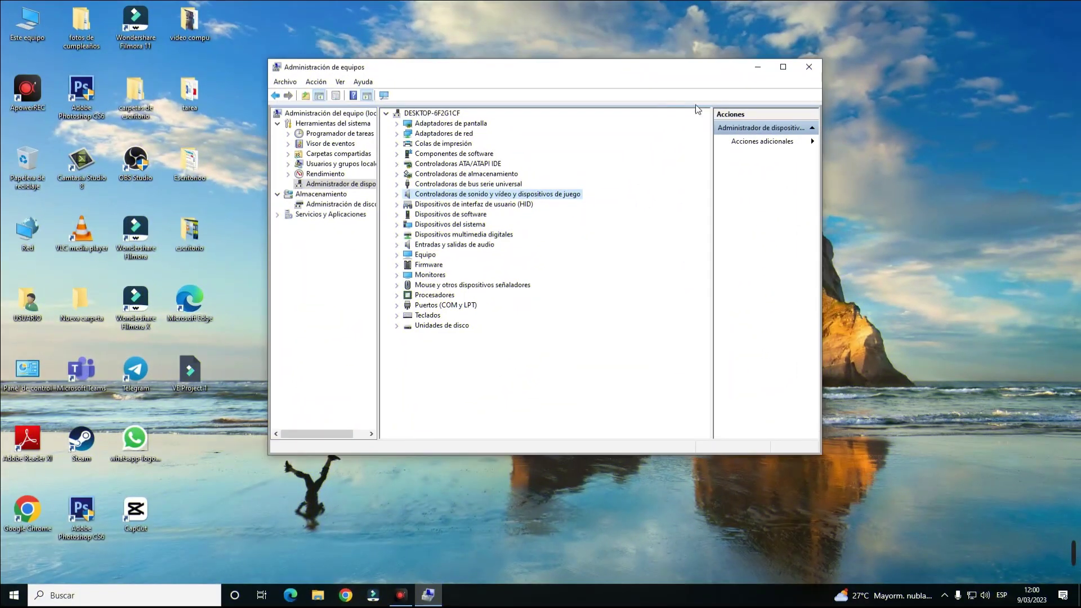
right_click(882, 208)
left_click(920, 243)
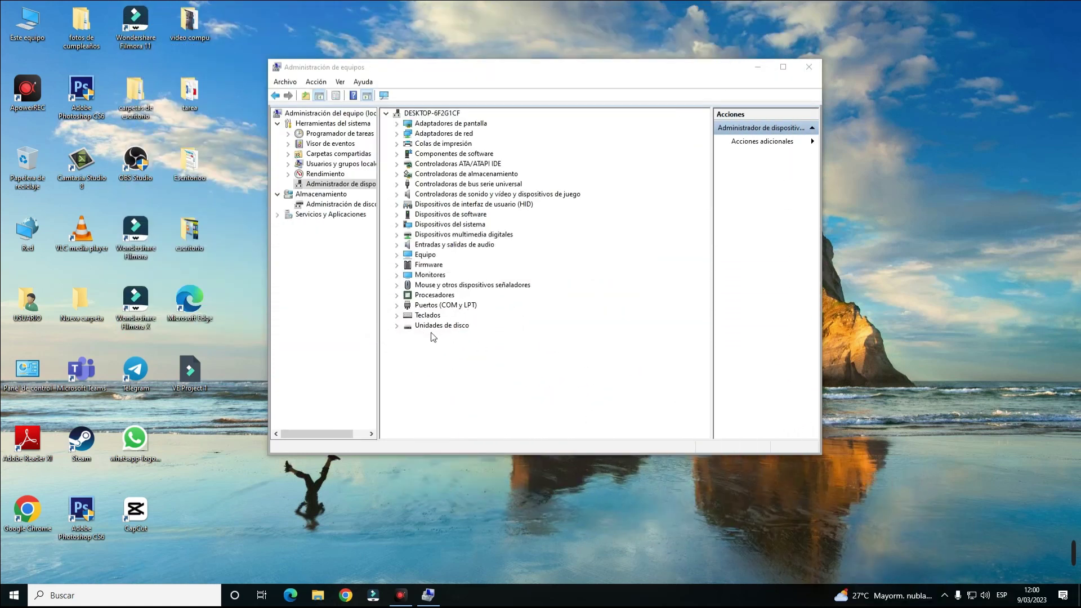
left_click(552, 391)
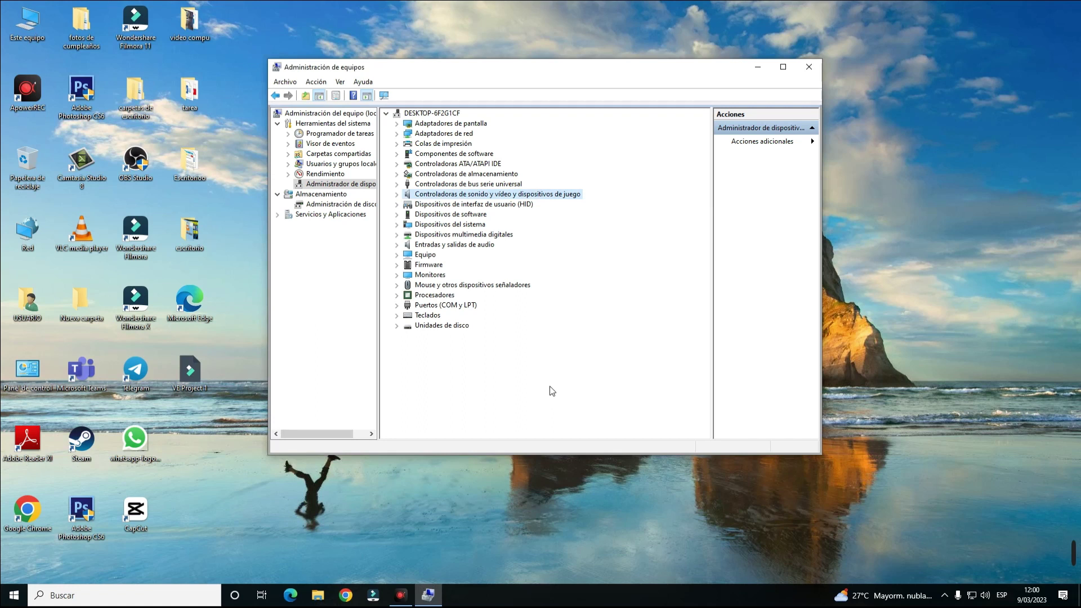